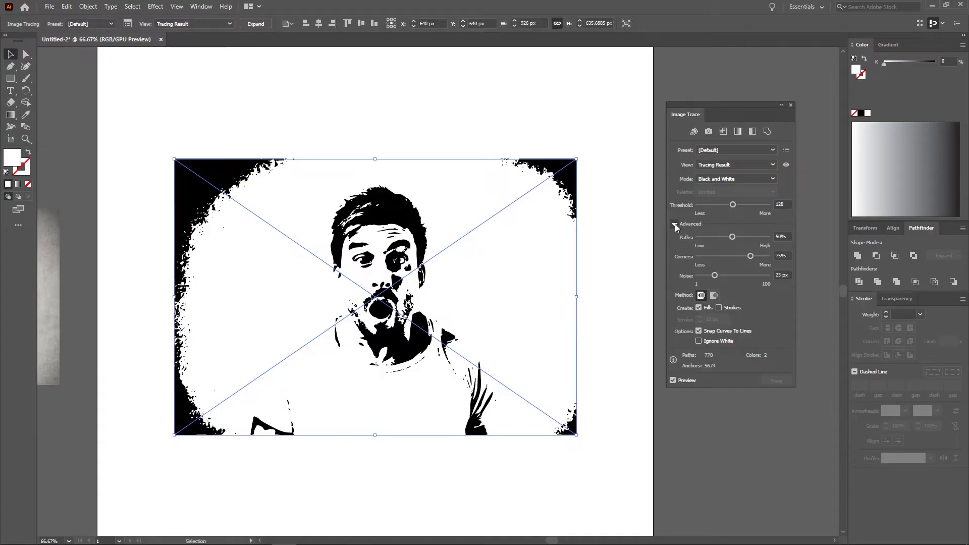
# Step: Lower the trace threshold to 116, then scroll the course page down to Course Contents
pyautogui.click(674, 224)
pyautogui.click(674, 223)
pyautogui.moveTo(732, 204); pyautogui.dragTo(729, 204)
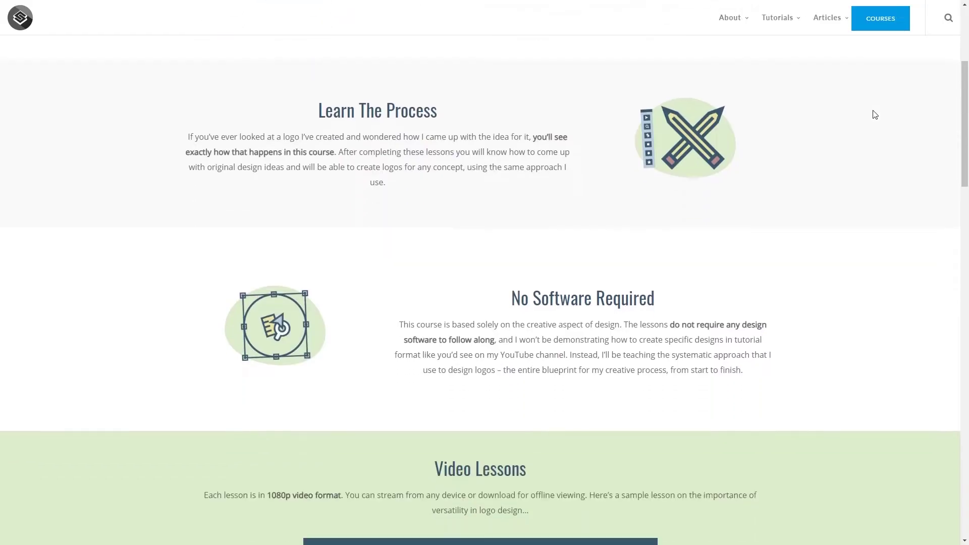
pyautogui.scroll(-15, 875, 115)
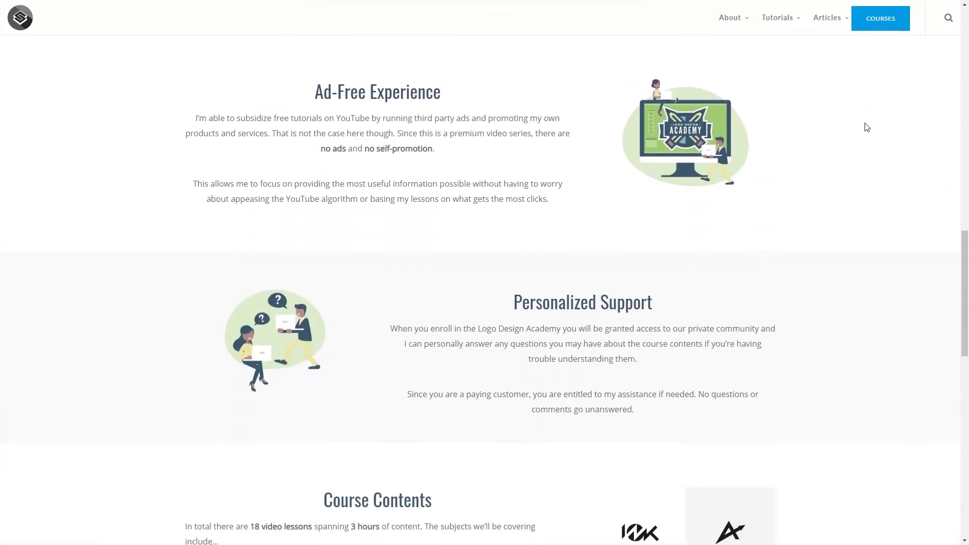
pyautogui.scroll(-5, 866, 126)
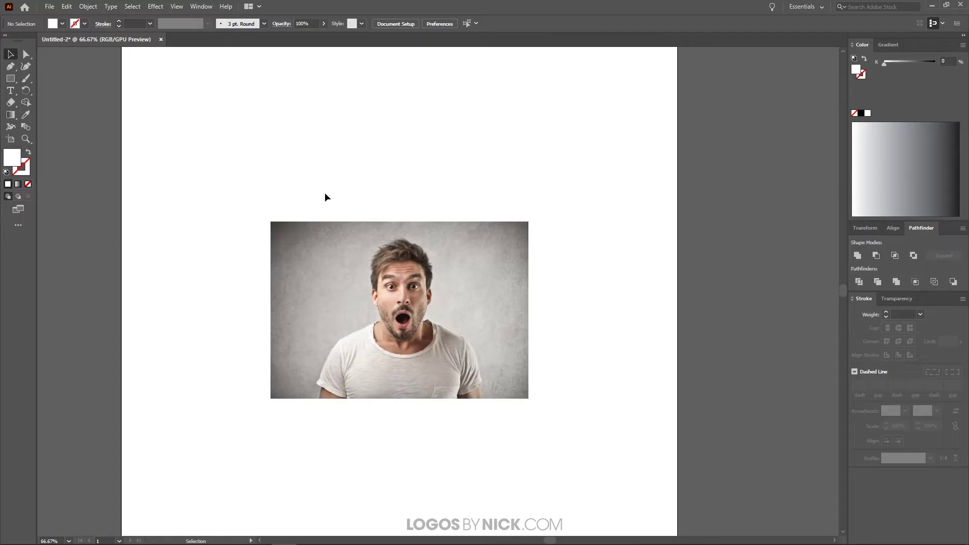
pyautogui.click(49, 6)
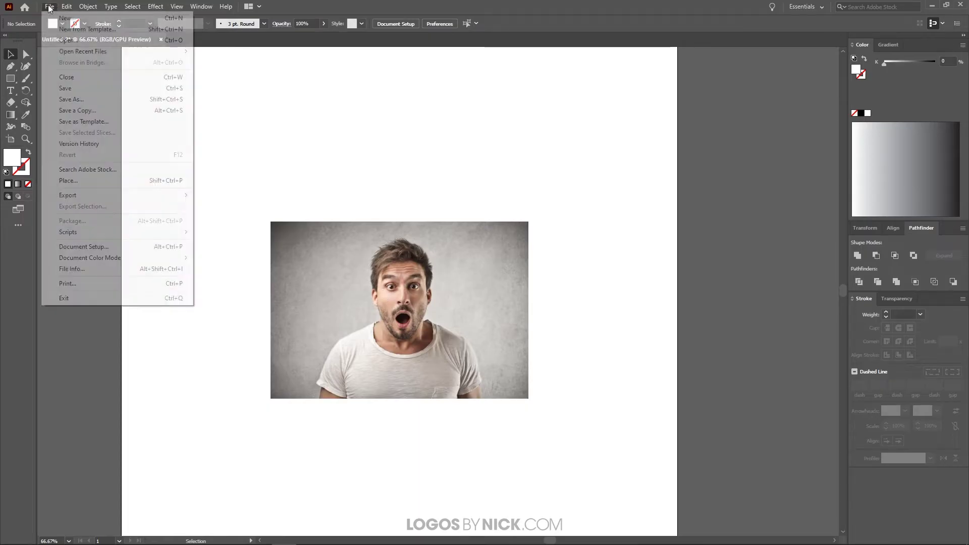
pyautogui.click(91, 177)
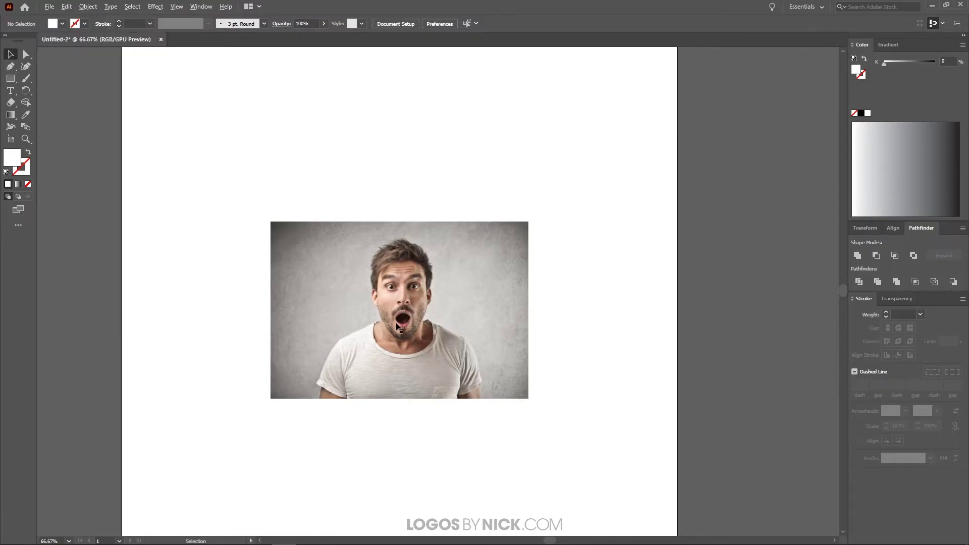
pyautogui.scroll(1, 399, 321)
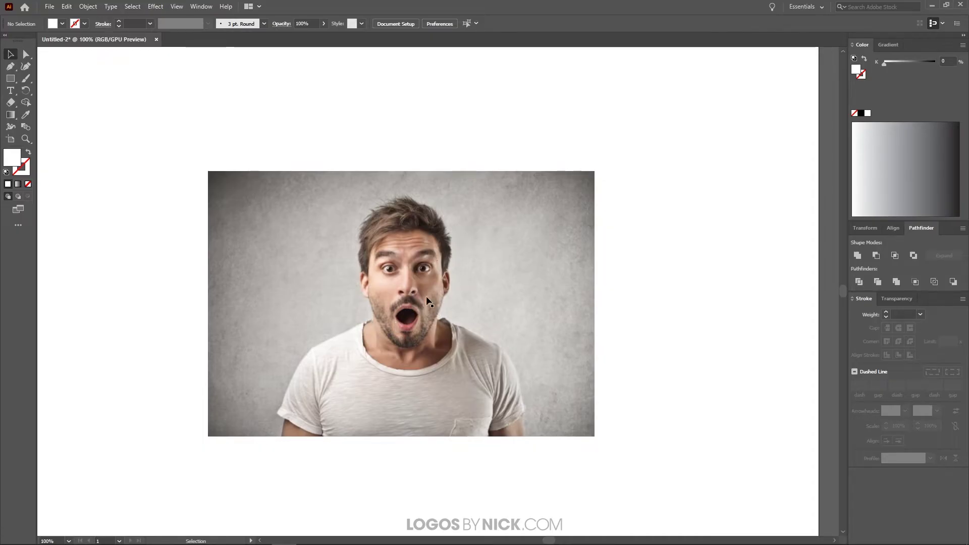
pyautogui.click(436, 260)
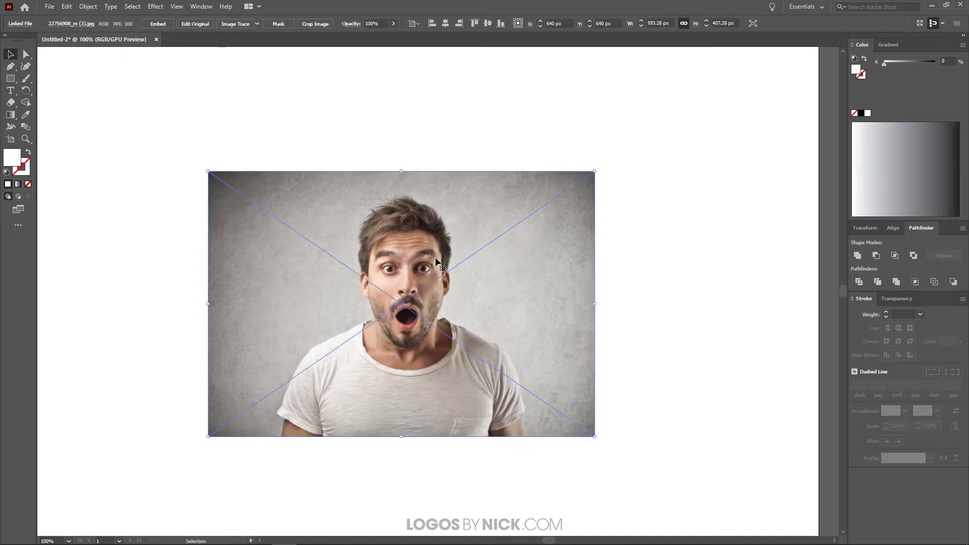
pyautogui.click(607, 267)
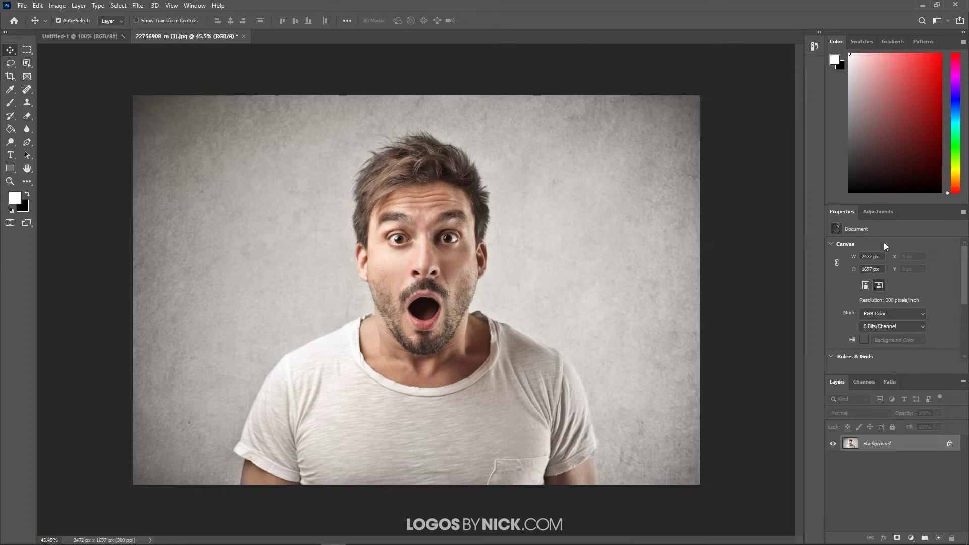
# Step: Add a Hue/Saturation adjustment layer with Saturation at -100 to turn the portrait greyscale
pyautogui.click(881, 211)
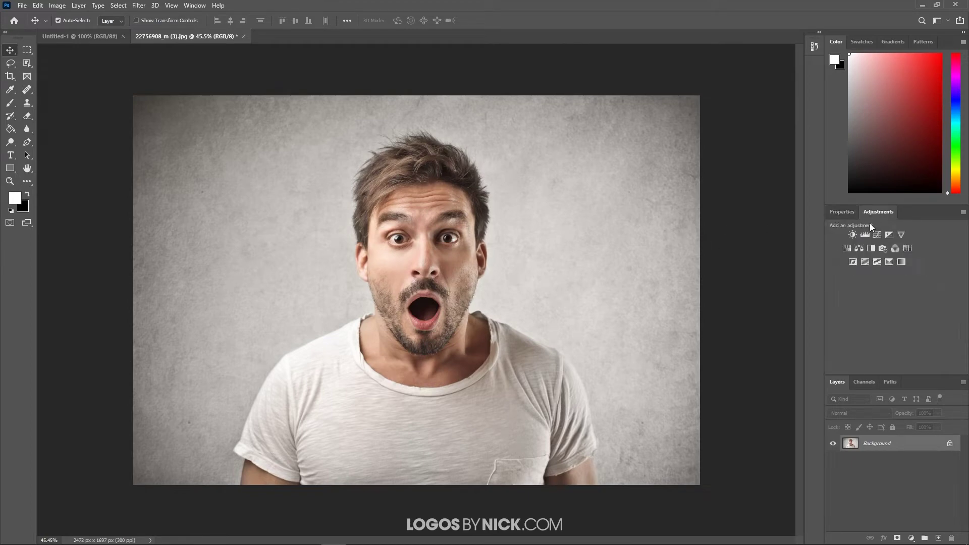
pyautogui.click(846, 248)
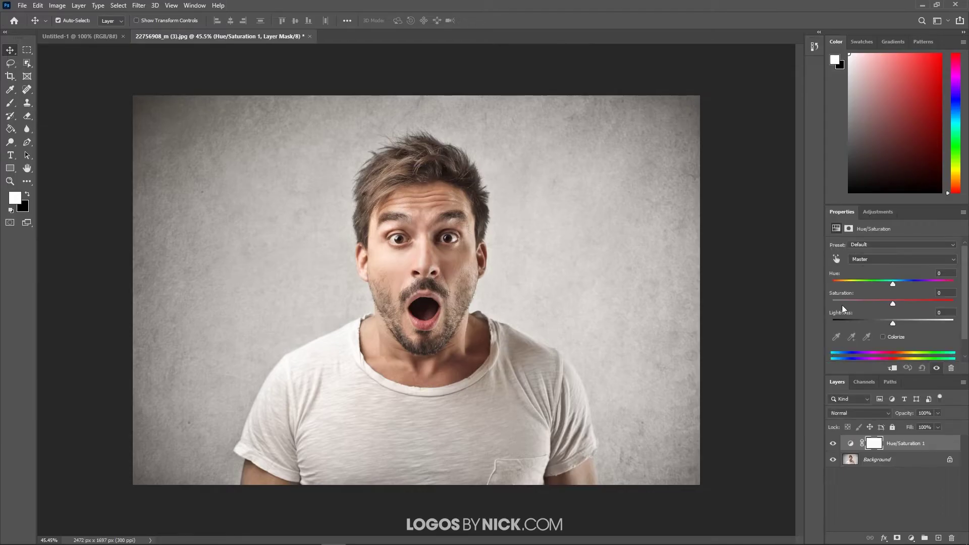
pyautogui.moveTo(892, 303); pyautogui.dragTo(822, 304)
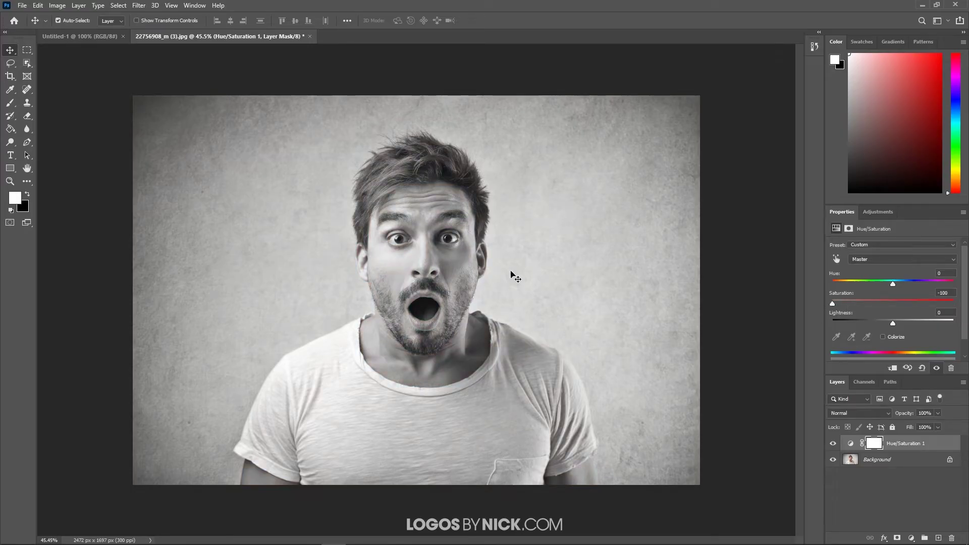
# Step: Add a Curves layer with the black point moved right and the white point moved left
pyautogui.click(876, 214)
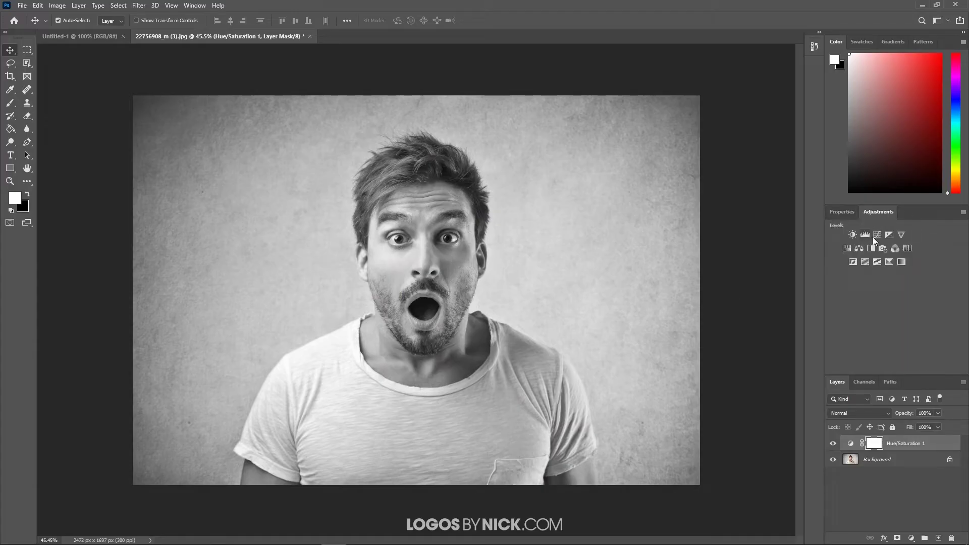
pyautogui.click(878, 234)
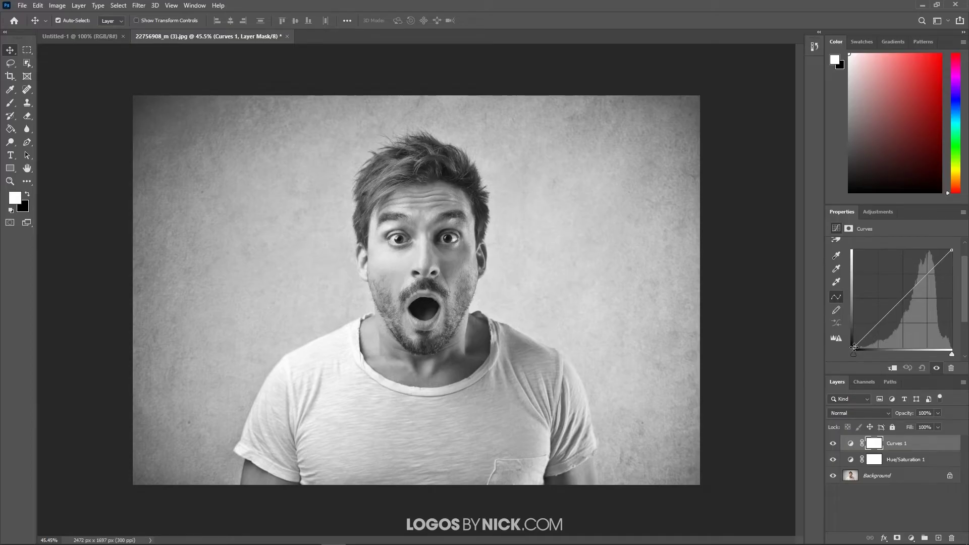
pyautogui.moveTo(853, 347); pyautogui.dragTo(875, 360)
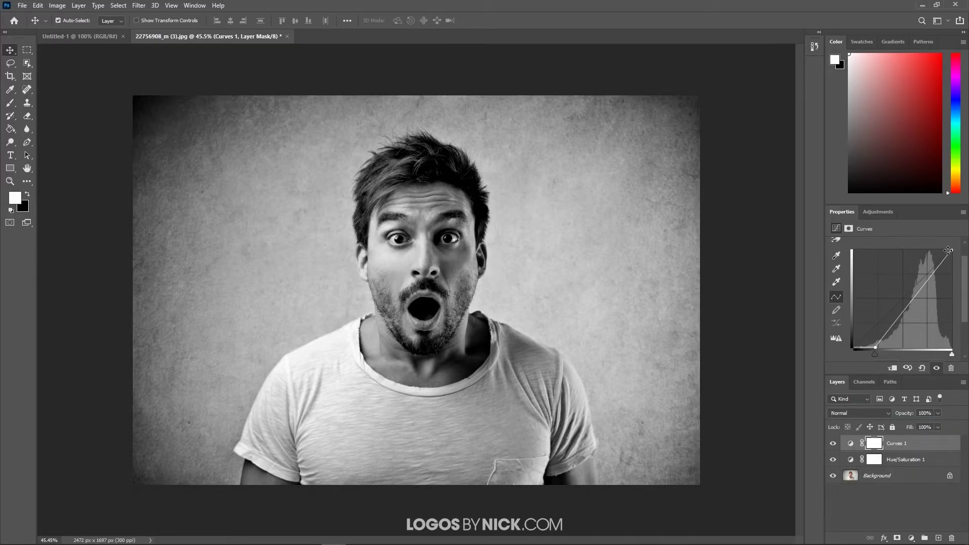
pyautogui.moveTo(951, 249); pyautogui.dragTo(930, 244)
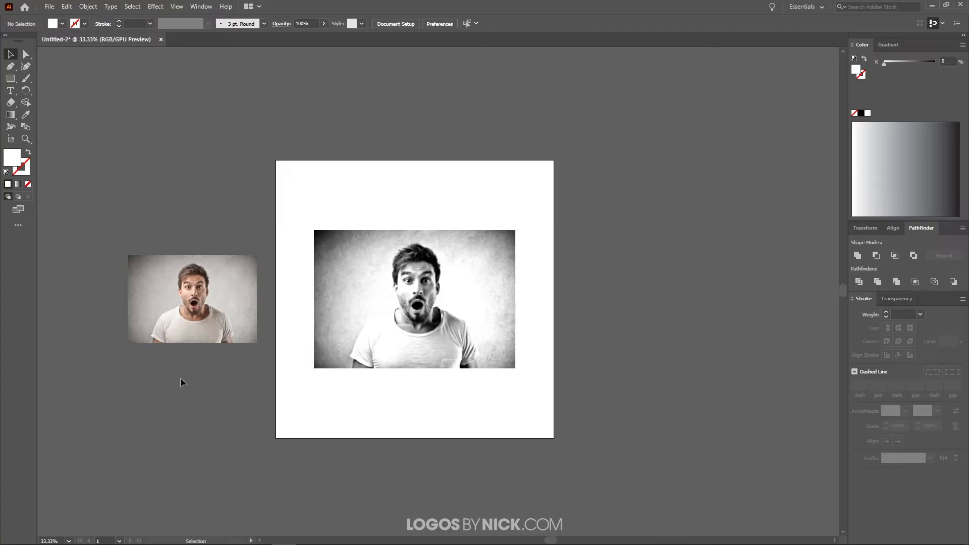
pyautogui.click(441, 302)
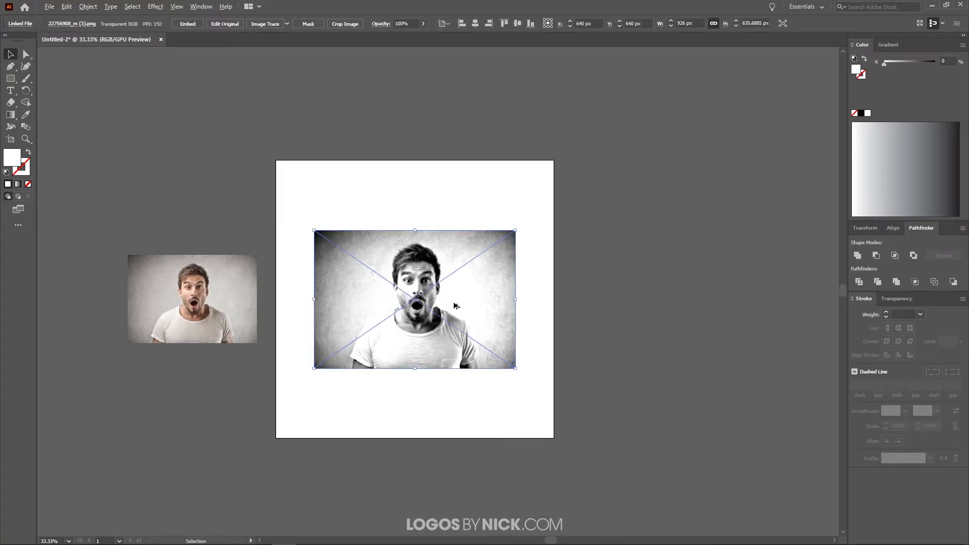
pyautogui.scroll(1, 458, 307)
pyautogui.scroll(1, 384, 271)
pyautogui.scroll(-1, 392, 284)
pyautogui.scroll(2, 404, 298)
pyautogui.scroll(-1, 404, 290)
pyautogui.scroll(-1, 404, 286)
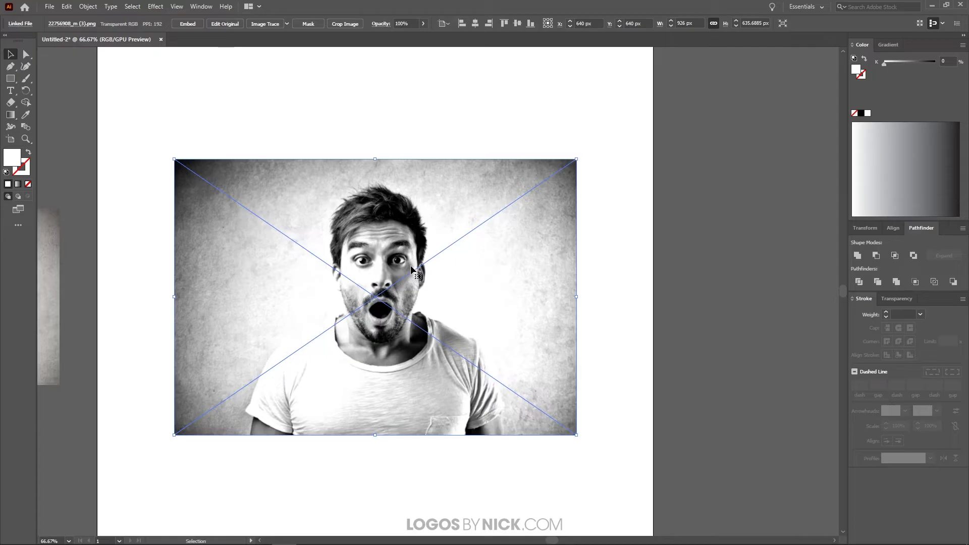
pyautogui.click(200, 6)
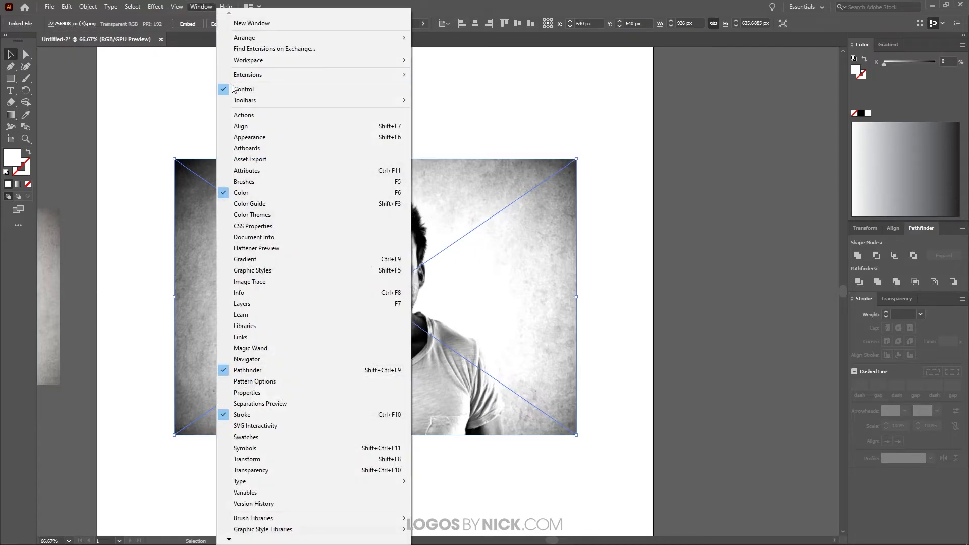
# Step: Reselect the greyscale portrait and preview a Black and White trace at threshold 128
pyautogui.click(263, 281)
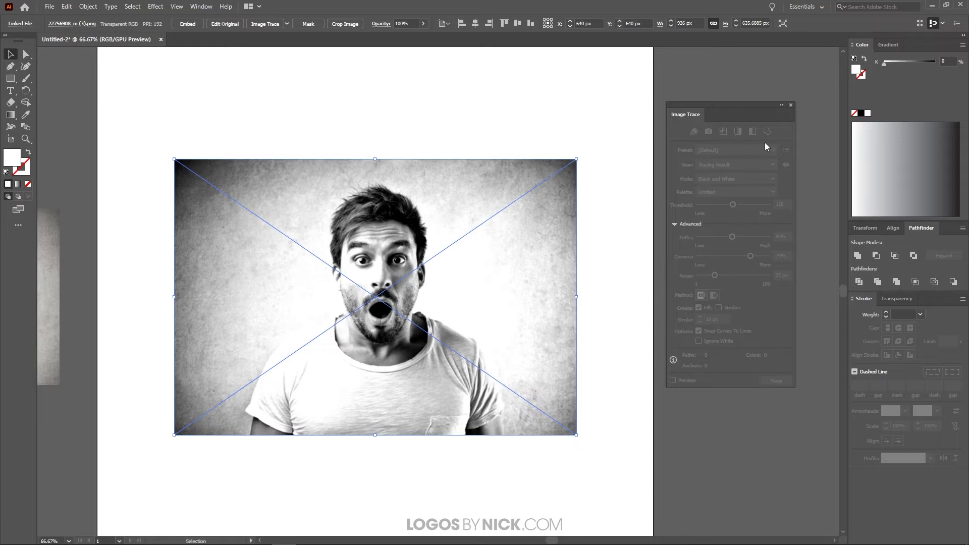
pyautogui.click(592, 132)
pyautogui.click(341, 308)
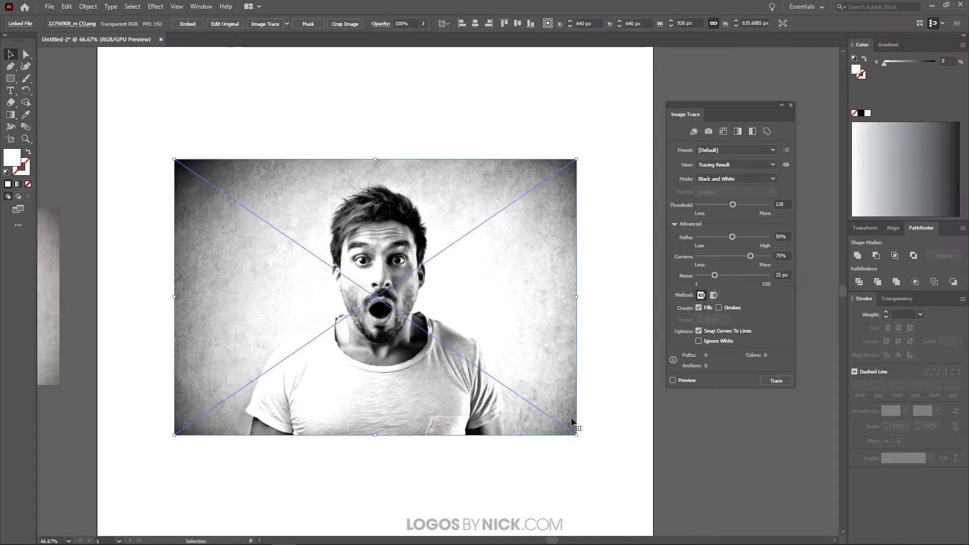
pyautogui.click(673, 379)
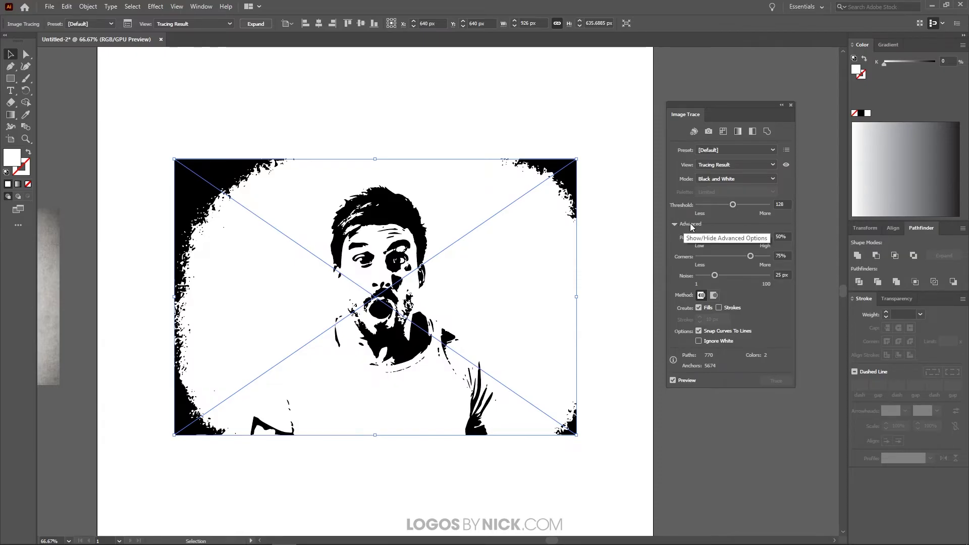
# Step: Tune the trace to Threshold 107, Paths 100%, Corners 0% and Noise 51 px, giving 208 paths
pyautogui.click(674, 224)
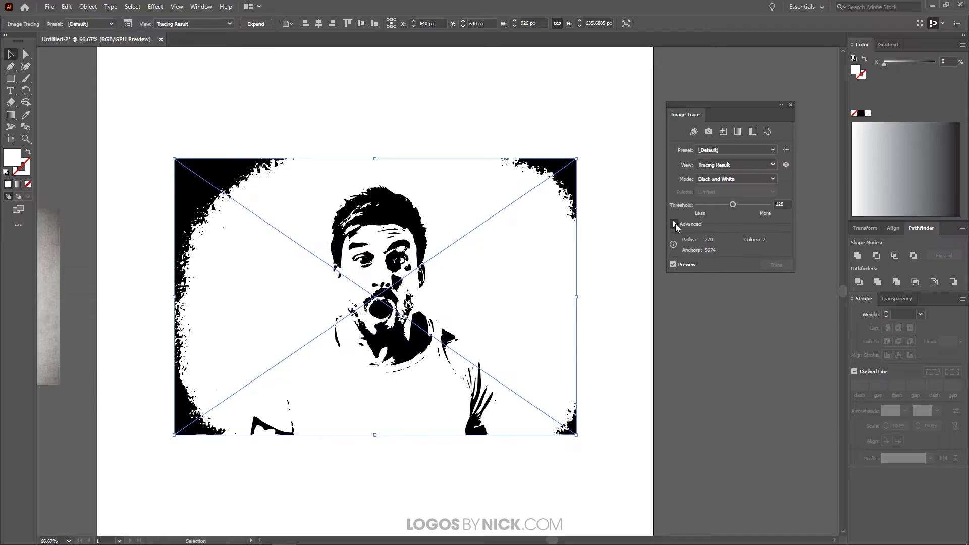
pyautogui.click(675, 223)
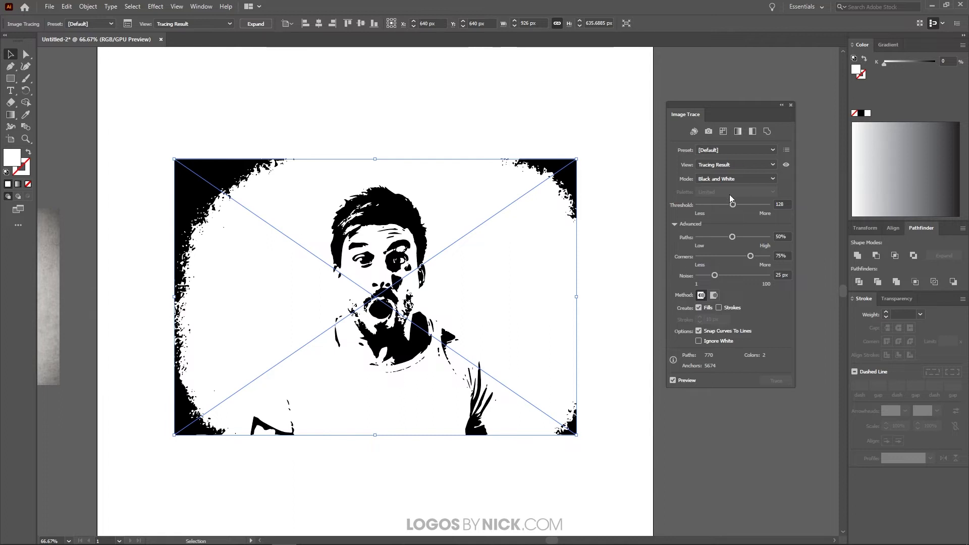
pyautogui.moveTo(733, 203)
pyautogui.mouseDown()
pyautogui.moveTo(746, 204)
pyautogui.moveTo(735, 205)
pyautogui.mouseUp()
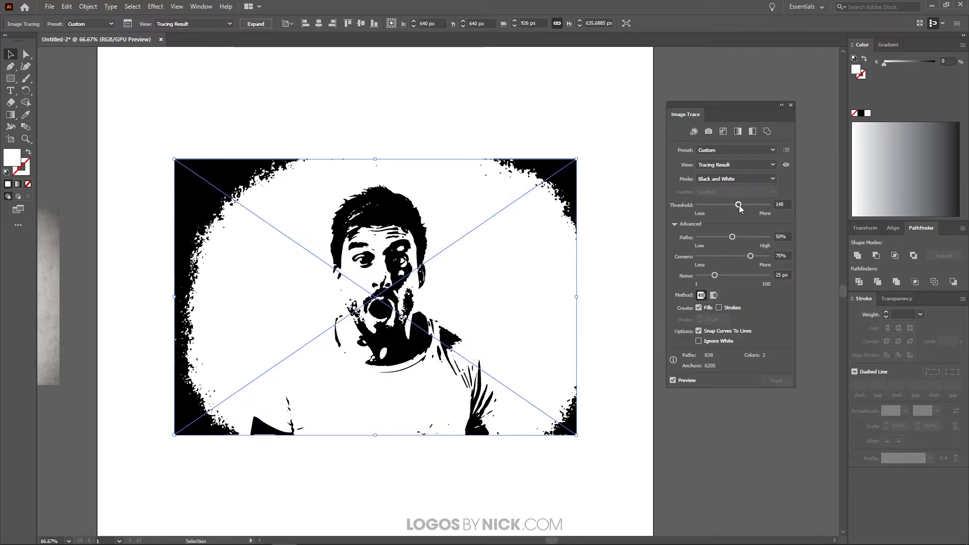
pyautogui.moveTo(735, 206); pyautogui.dragTo(729, 205)
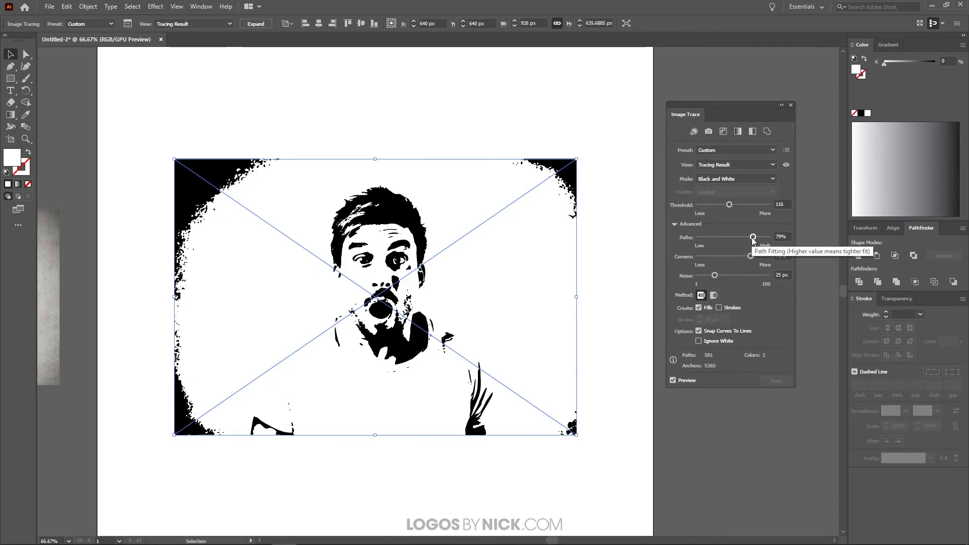
pyautogui.moveTo(752, 238); pyautogui.dragTo(720, 237)
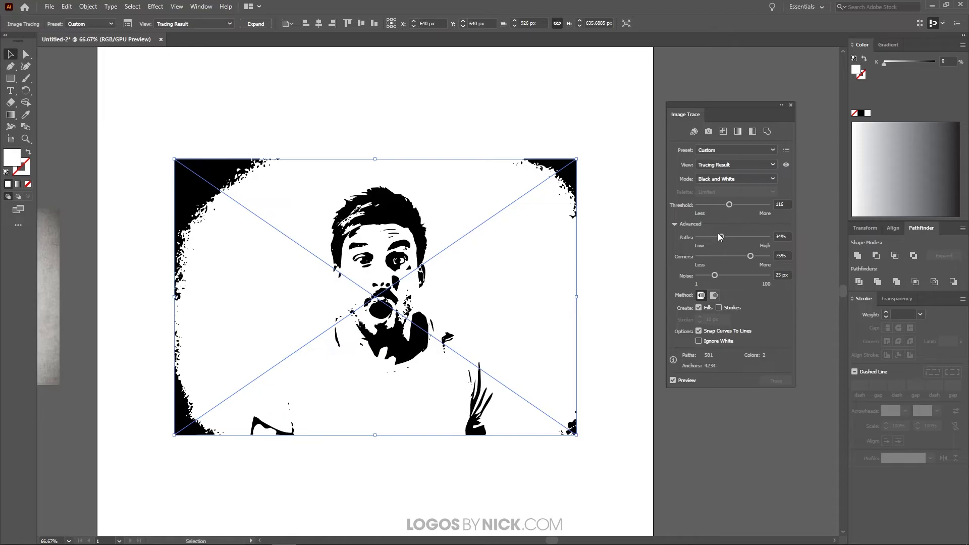
pyautogui.moveTo(751, 256); pyautogui.dragTo(734, 255)
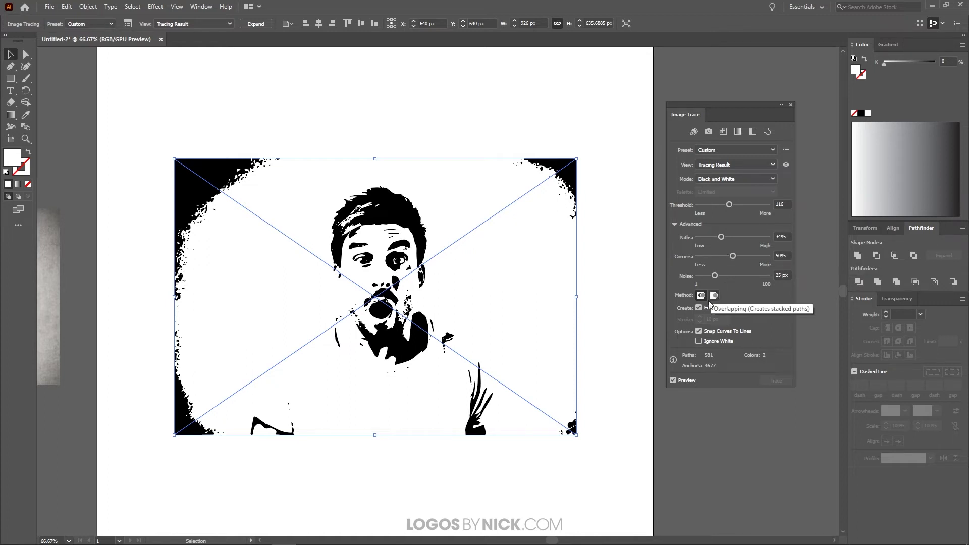
pyautogui.moveTo(714, 275); pyautogui.dragTo(768, 275)
pyautogui.moveTo(729, 204); pyautogui.dragTo(730, 205)
pyautogui.moveTo(721, 236)
pyautogui.mouseDown()
pyautogui.moveTo(767, 236)
pyautogui.moveTo(768, 257)
pyautogui.moveTo(698, 256)
pyautogui.moveTo(732, 275)
pyautogui.mouseUp()
pyautogui.moveTo(730, 204); pyautogui.dragTo(727, 204)
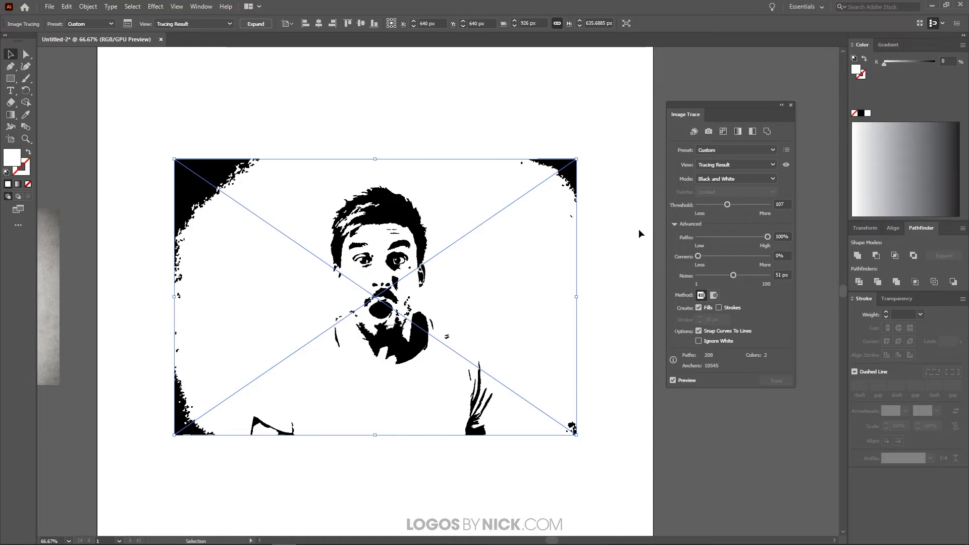
# Step: Expand the trace into paths and ungroup it twice
pyautogui.click(88, 7)
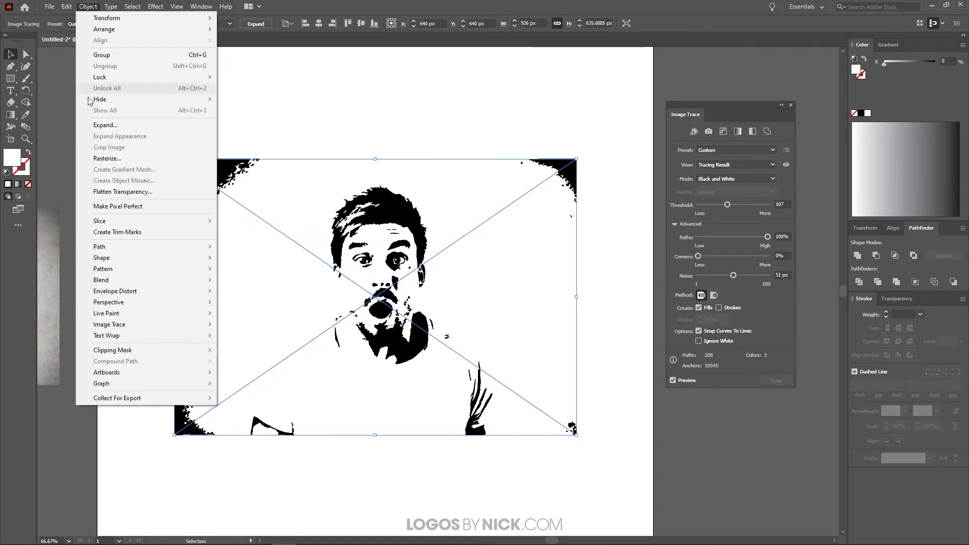
pyautogui.click(105, 125)
pyautogui.click(560, 295)
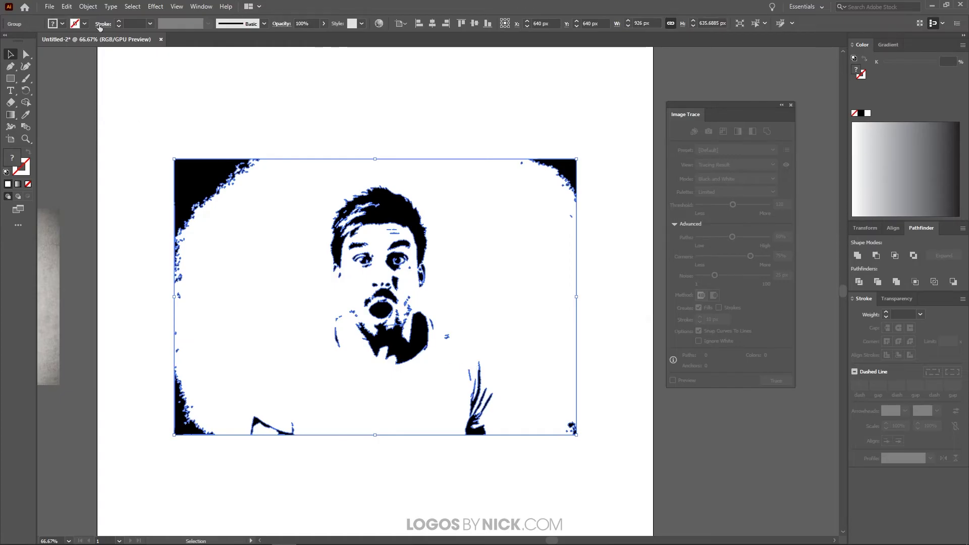
pyautogui.click(88, 6)
pyautogui.click(109, 67)
pyautogui.click(88, 6)
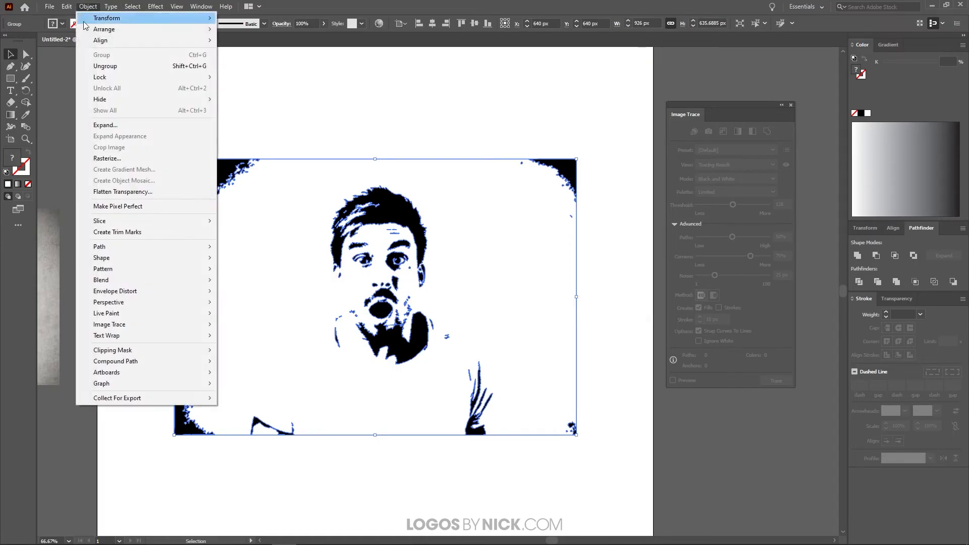
pyautogui.click(108, 66)
pyautogui.click(621, 295)
# Step: Delete the top-right corner piece, the stray specks and the hand-shaped piece
pyautogui.moveTo(572, 164); pyautogui.dragTo(571, 105)
pyautogui.moveTo(610, 277); pyautogui.dragTo(500, 68)
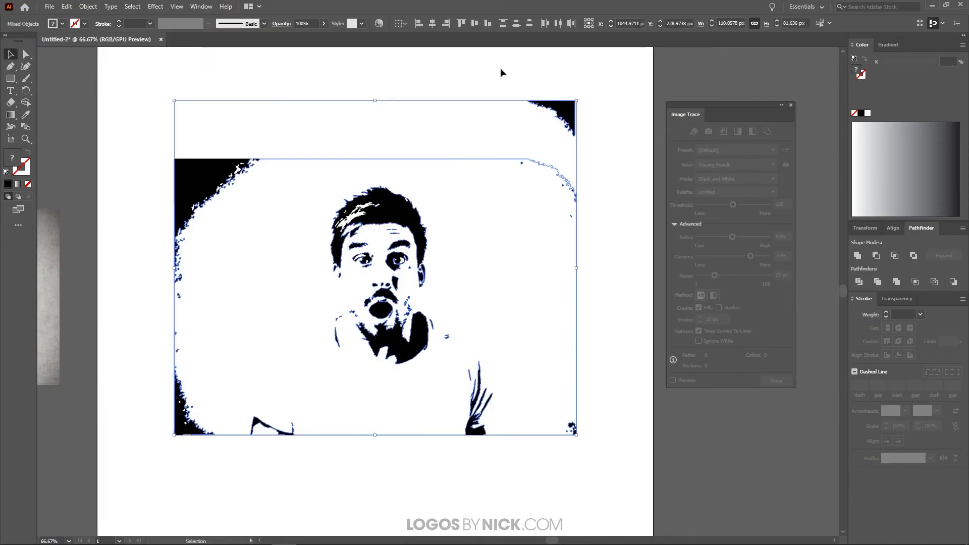
pyautogui.press('Delete')
pyautogui.moveTo(634, 471); pyautogui.dragTo(556, 379)
pyautogui.press('Delete')
pyautogui.moveTo(573, 470); pyautogui.dragTo(442, 295)
pyautogui.press('Delete')
# Step: Delete the bottom-left and top-left background pieces and the small piece left of the chin
pyautogui.moveTo(317, 477)
pyautogui.mouseDown()
pyautogui.moveTo(134, 328)
pyautogui.moveTo(149, 305)
pyautogui.mouseUp()
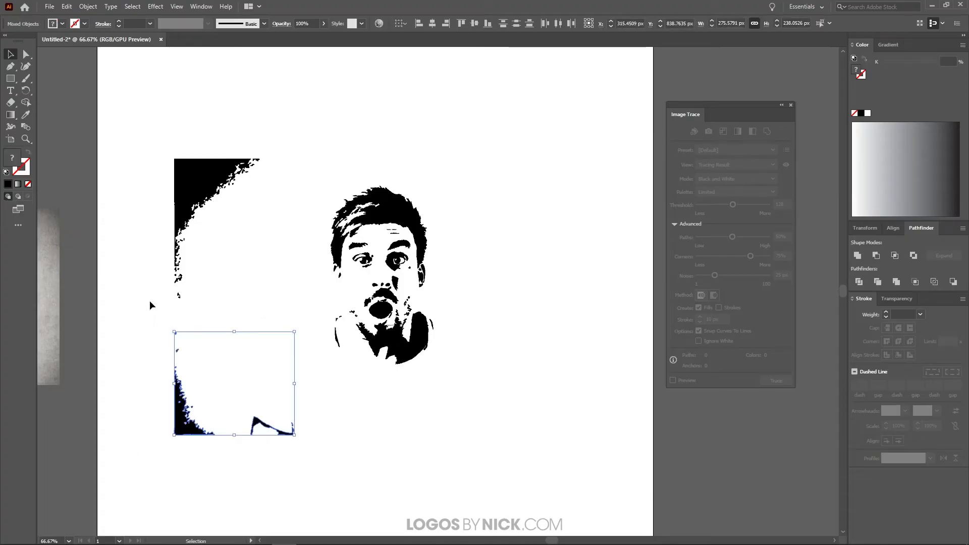
pyautogui.press('Delete')
pyautogui.moveTo(297, 348); pyautogui.dragTo(168, 131)
pyautogui.press('Delete')
pyautogui.moveTo(348, 398); pyautogui.dragTo(298, 311)
pyautogui.press('Delete')
pyautogui.scroll(2, 393, 287)
pyautogui.scroll(1, 393, 286)
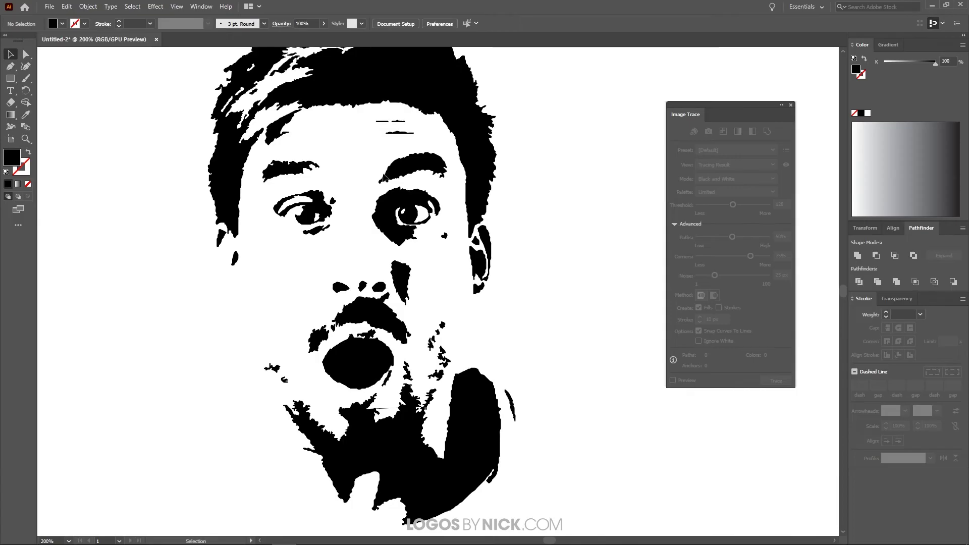
pyautogui.scroll(1, 386, 233)
pyautogui.scroll(-1, 373, 210)
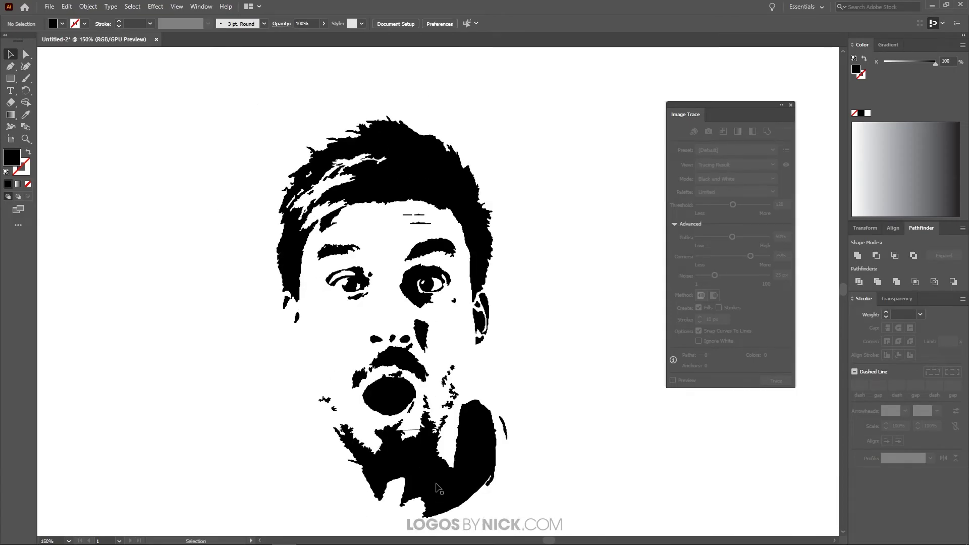
pyautogui.click(434, 428)
pyautogui.click(430, 251)
pyautogui.click(384, 249)
pyautogui.click(474, 187)
pyautogui.click(495, 195)
pyautogui.scroll(-1, 474, 224)
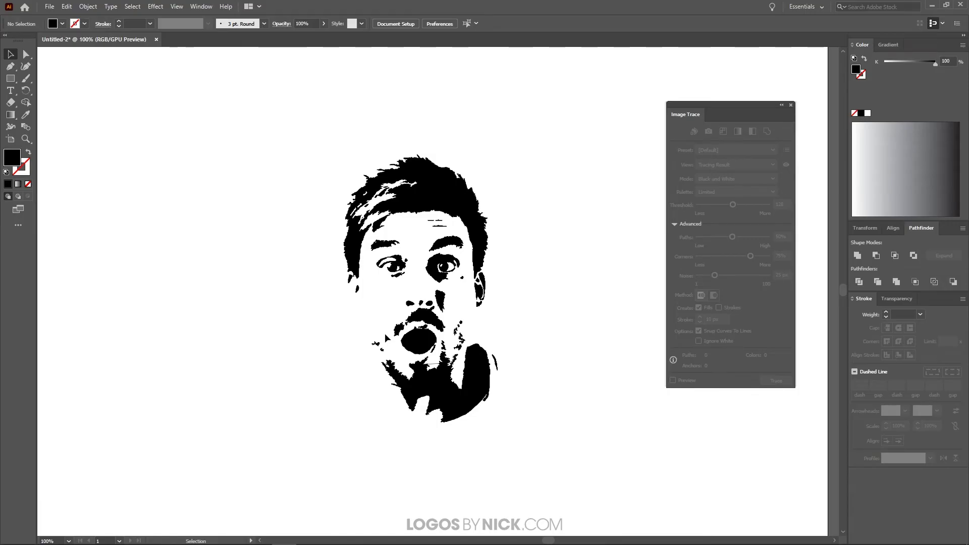
pyautogui.scroll(-3, 407, 328)
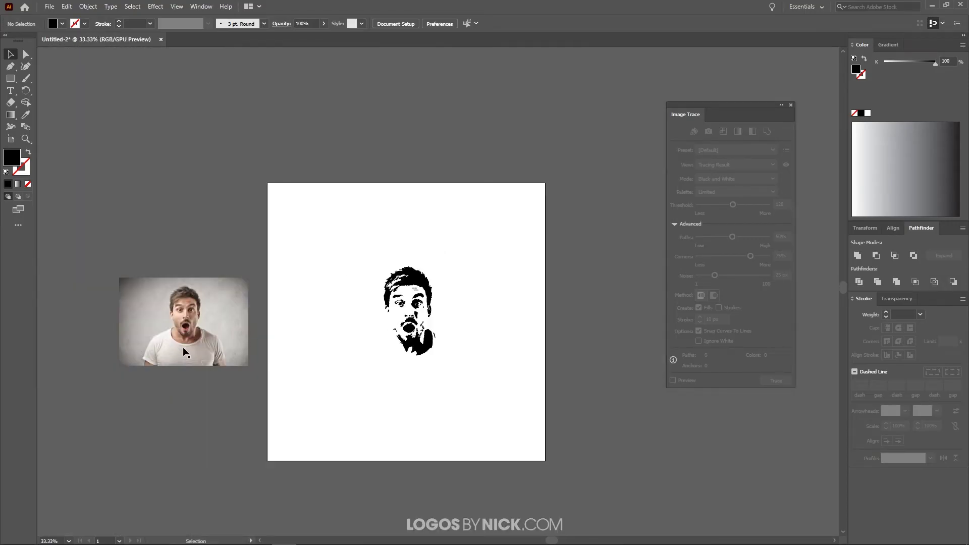
# Step: Delete the traced face and centre the original photo horizontally and vertically on the artboard
pyautogui.moveTo(473, 409)
pyautogui.mouseDown()
pyautogui.moveTo(410, 300)
pyautogui.moveTo(353, 236)
pyautogui.mouseUp()
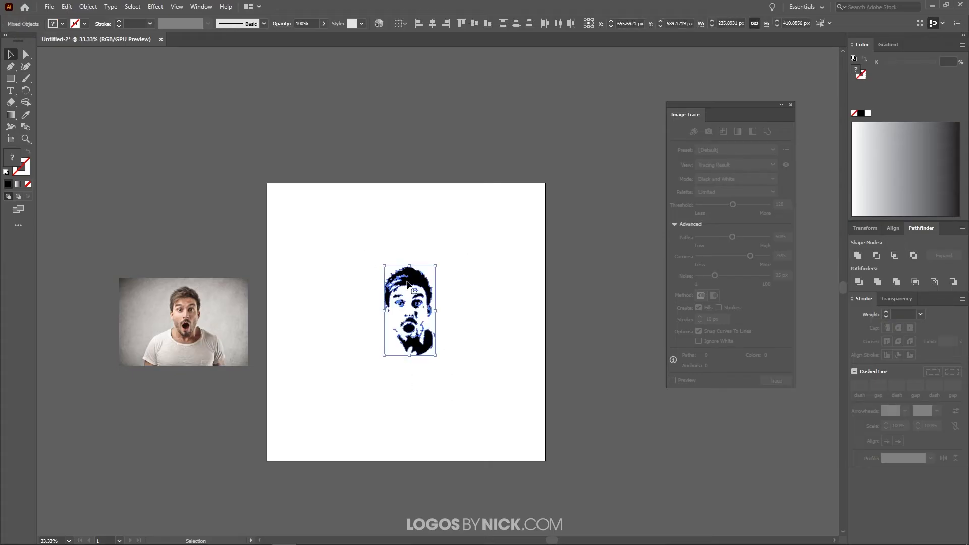
pyautogui.press('Delete')
pyautogui.moveTo(192, 330); pyautogui.dragTo(404, 325)
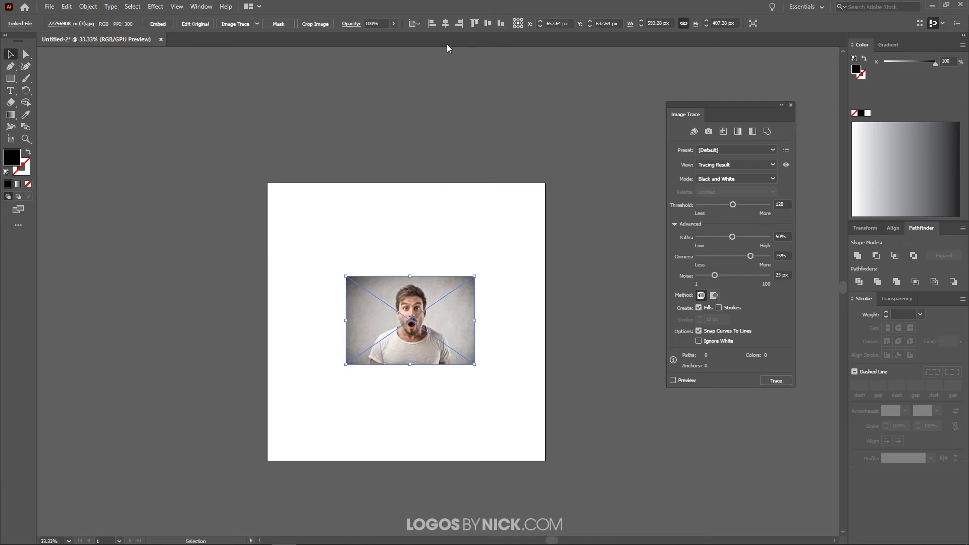
pyautogui.click(446, 28)
pyautogui.click(488, 23)
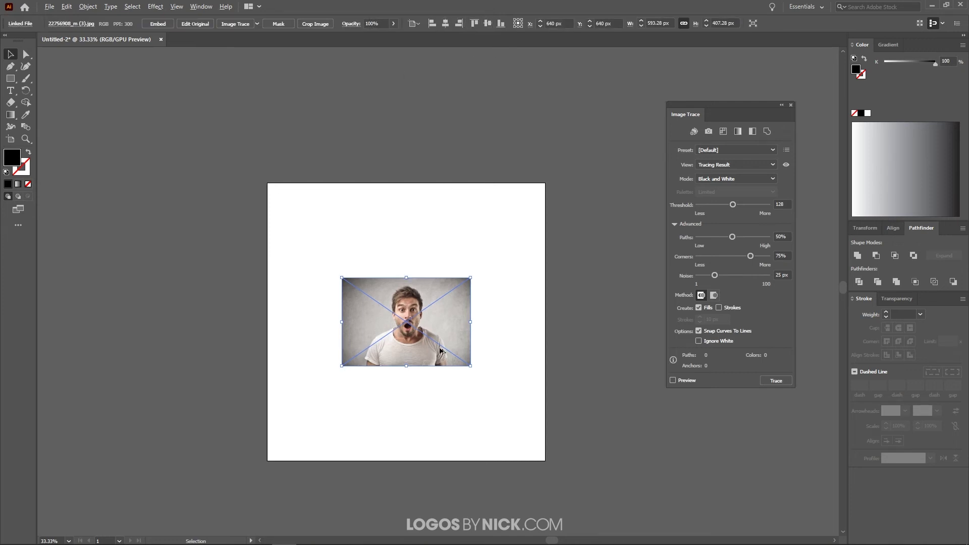
pyautogui.scroll(2, 451, 337)
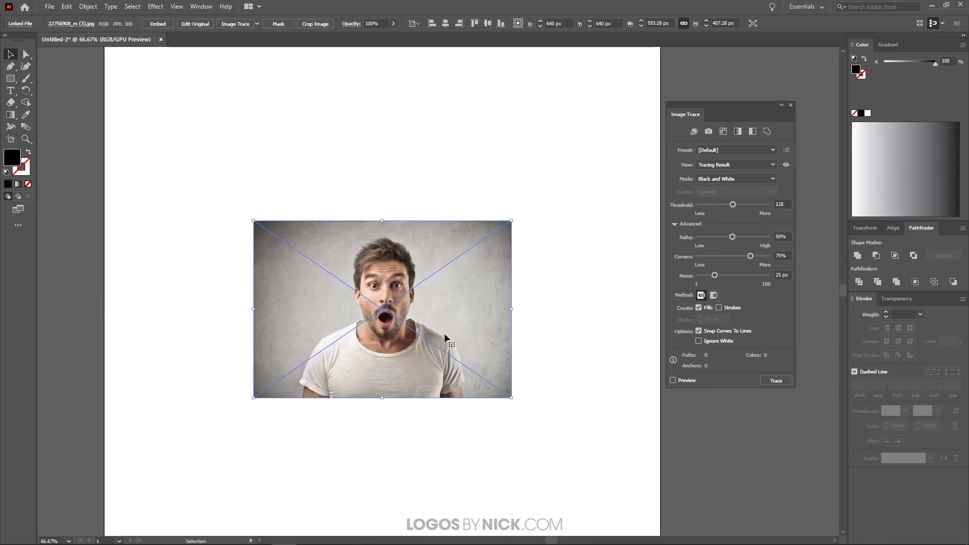
# Step: Apply the Auto-Color trace preset to the photo and raise Colors to 89
pyautogui.click(694, 132)
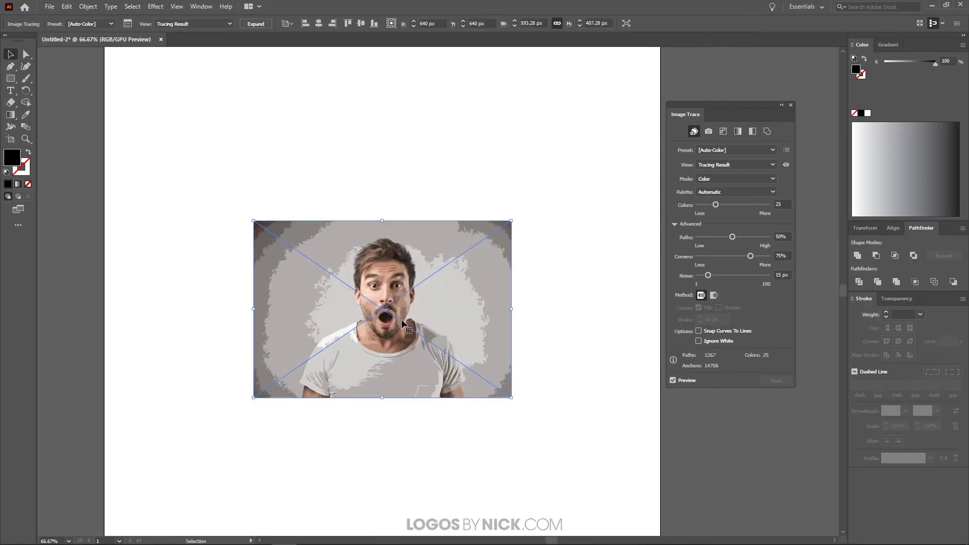
pyautogui.scroll(5, 377, 317)
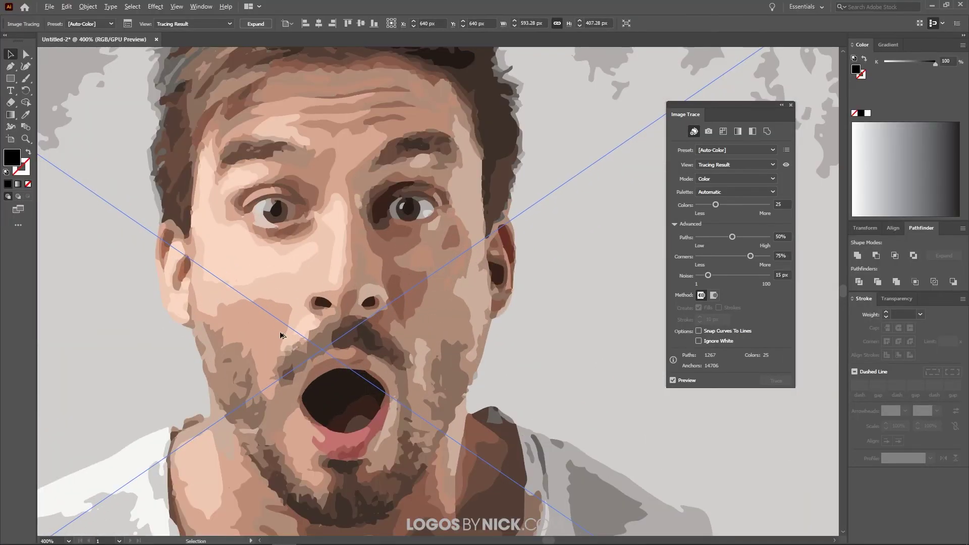
pyautogui.scroll(-2, 343, 322)
pyautogui.scroll(-1, 342, 322)
pyautogui.scroll(-1, 343, 322)
pyautogui.scroll(1, 343, 322)
pyautogui.moveTo(320, 316); pyautogui.dragTo(341, 303)
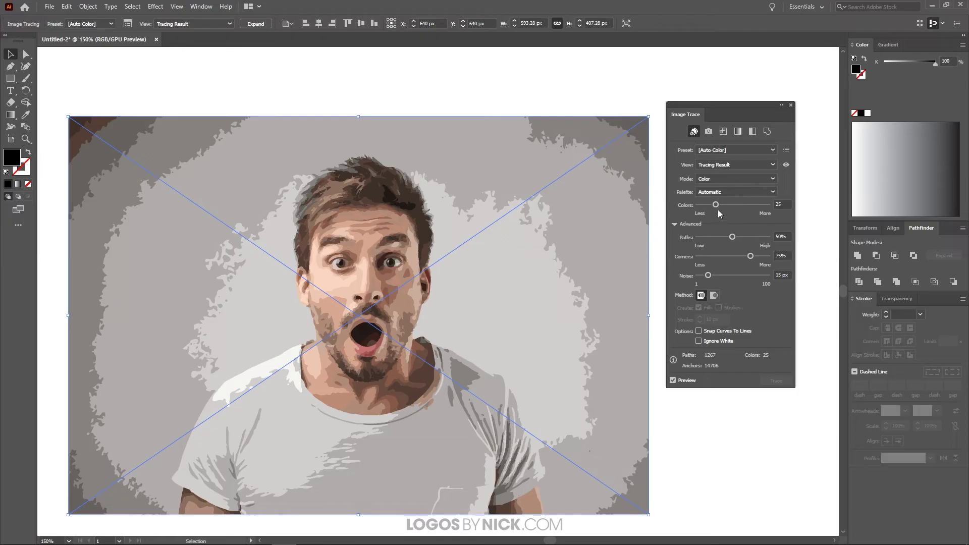
pyautogui.moveTo(761, 205); pyautogui.dragTo(761, 204)
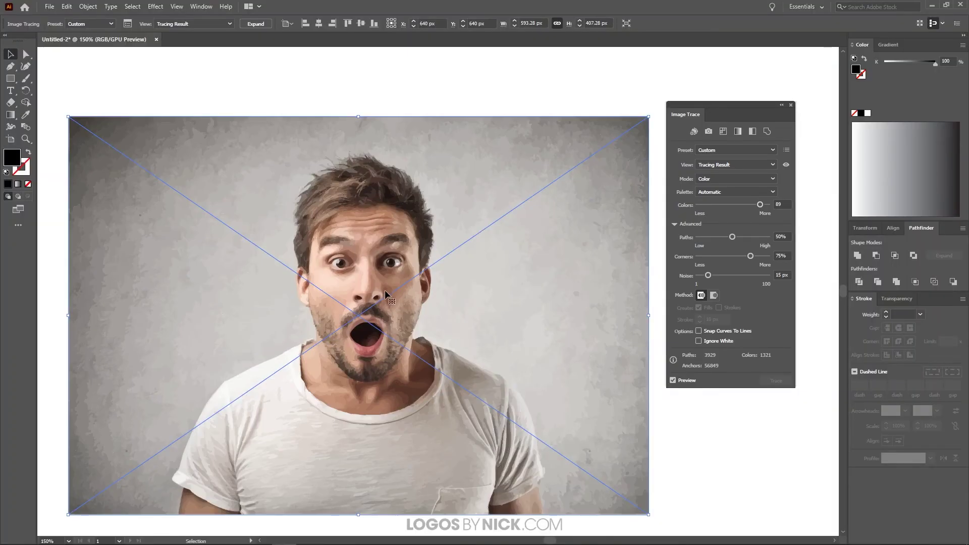
# Step: Drop the colour trace's Colors to 17, yielding 1267 paths and 25 colours
pyautogui.scroll(-4, 370, 332)
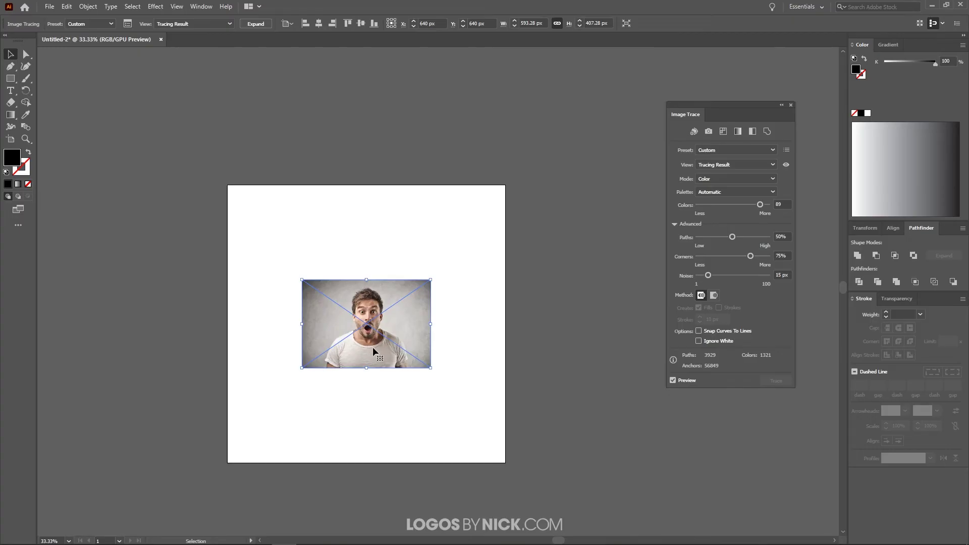
pyautogui.scroll(5, 366, 333)
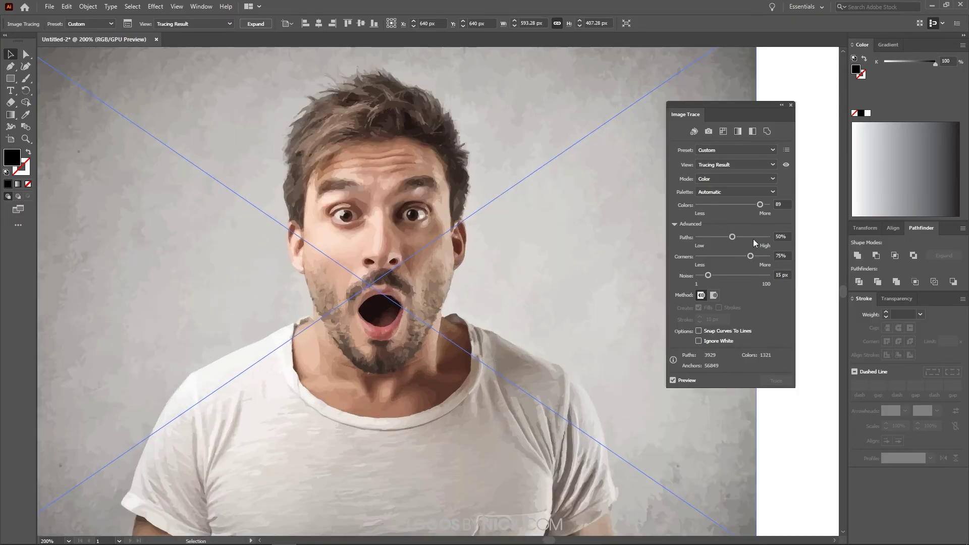
pyautogui.moveTo(704, 203); pyautogui.dragTo(708, 203)
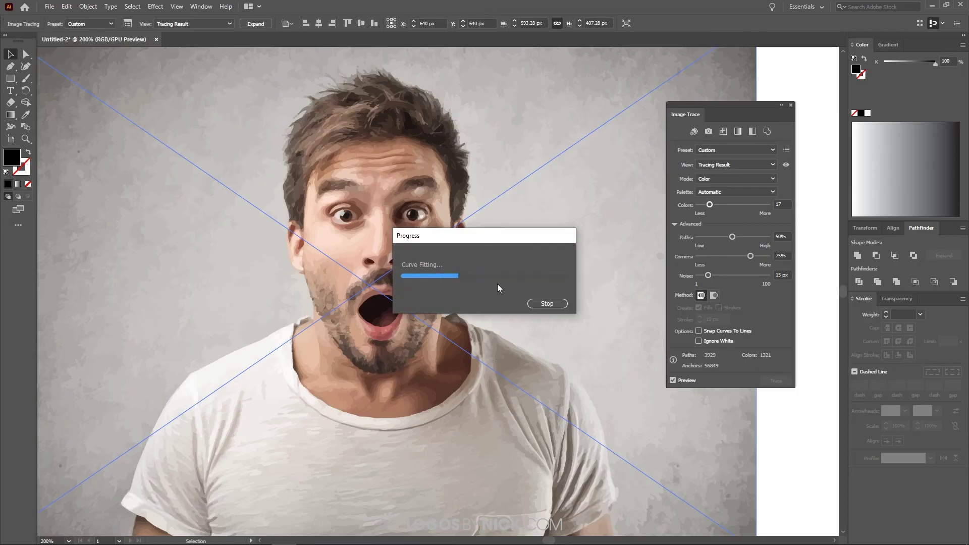
pyautogui.scroll(-3, 496, 283)
pyautogui.scroll(2, 419, 301)
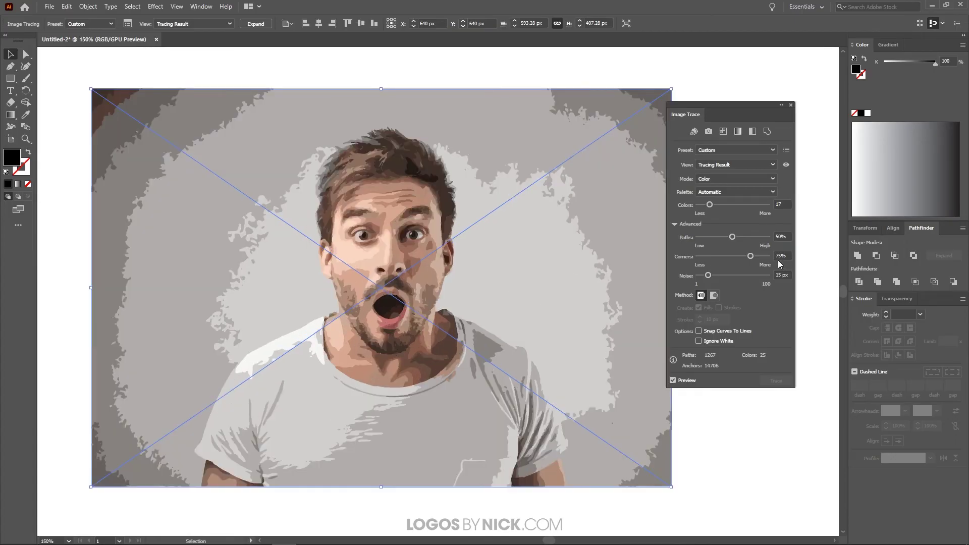
# Step: Set the colour trace's Paths to 27%, Corners to 26% and Noise to 80 px
pyautogui.moveTo(730, 238); pyautogui.dragTo(767, 238)
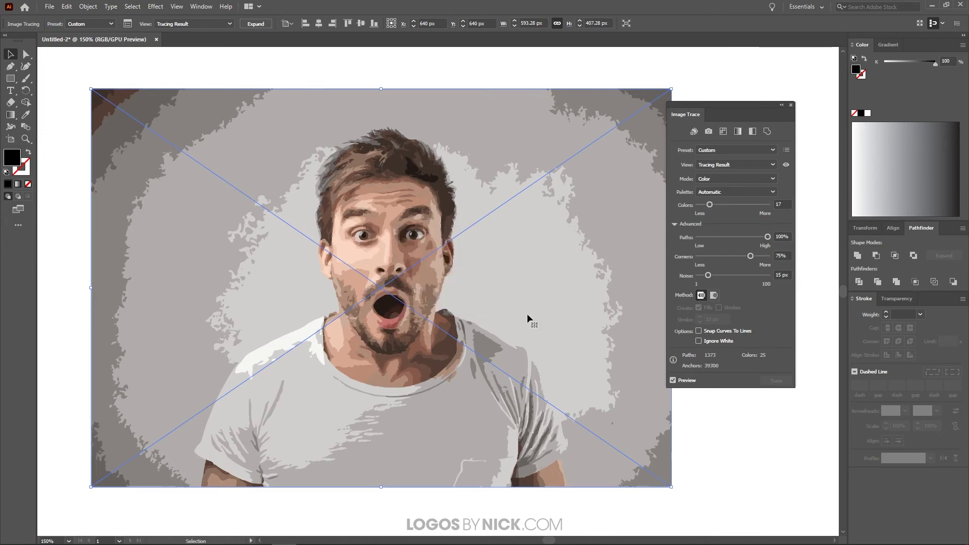
pyautogui.click(766, 238)
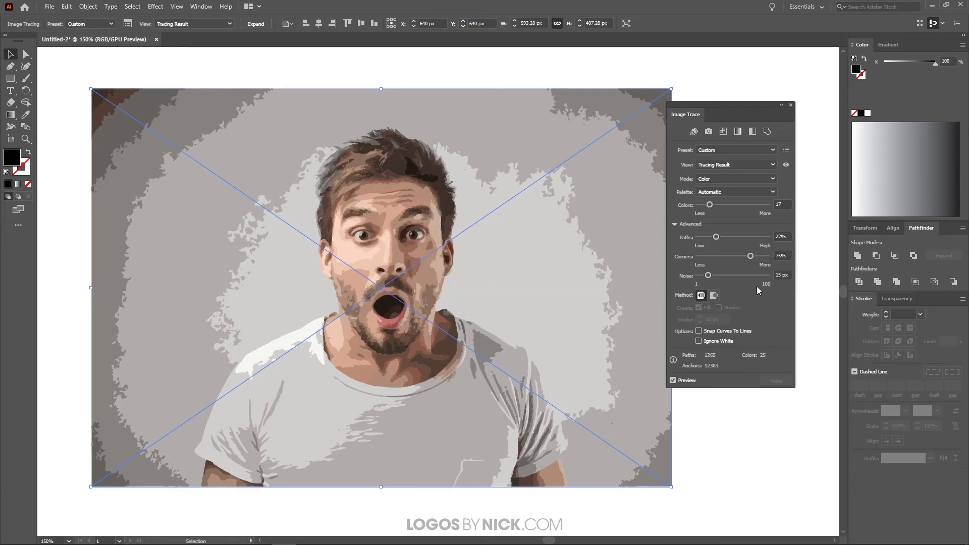
pyautogui.moveTo(753, 255); pyautogui.dragTo(711, 257)
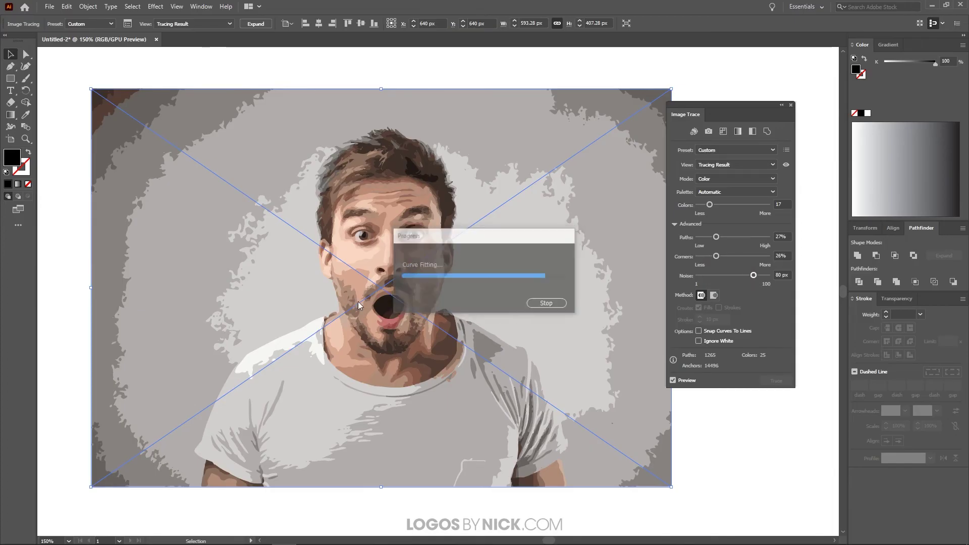
pyautogui.hotkey('ctrl', '1')
pyautogui.hotkey('ctrl', '+')
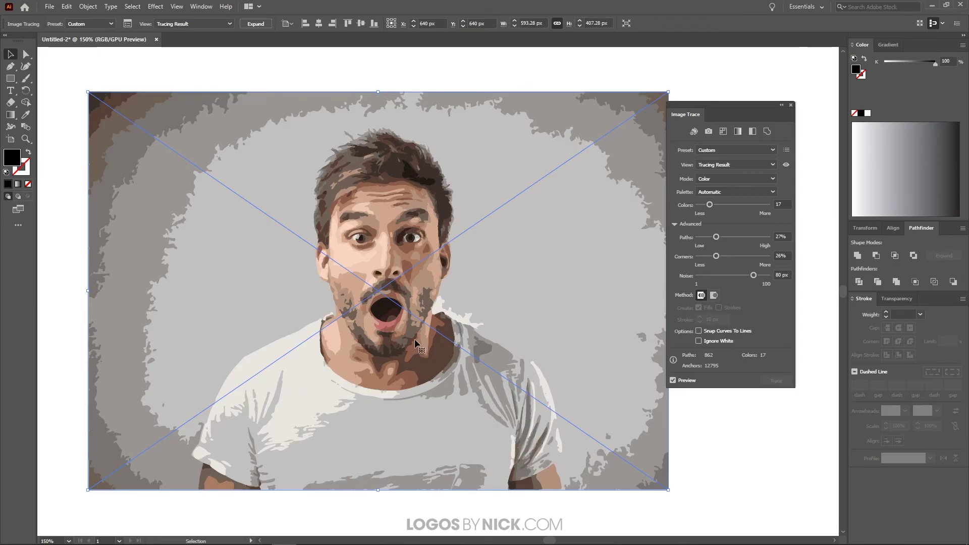
pyautogui.hotkey('ctrl', '-')
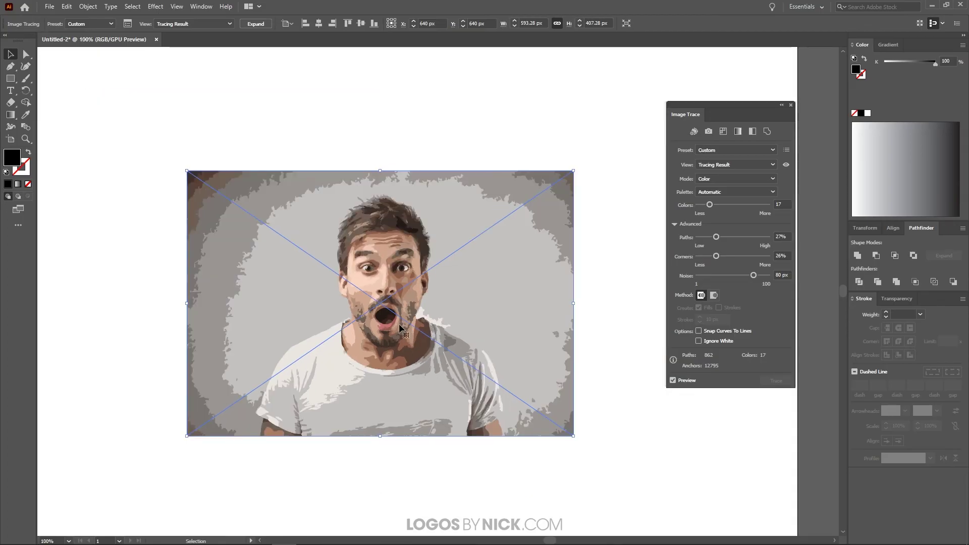
# Step: Expand the colour trace into editable paths with Object > Expand
pyautogui.click(88, 6)
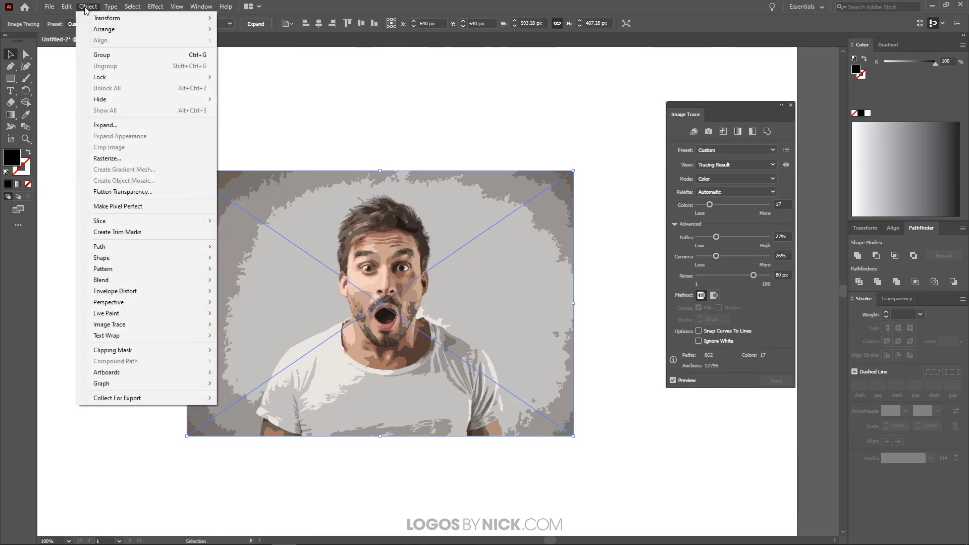
pyautogui.click(105, 124)
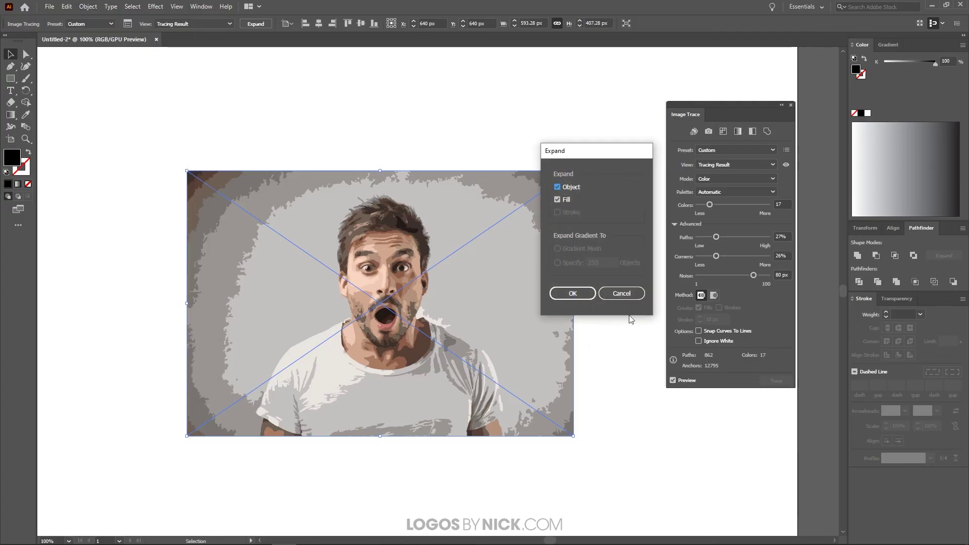
pyautogui.click(567, 294)
# Step: Ungroup the expanded shapes twice, then deselect the artwork
pyautogui.click(88, 6)
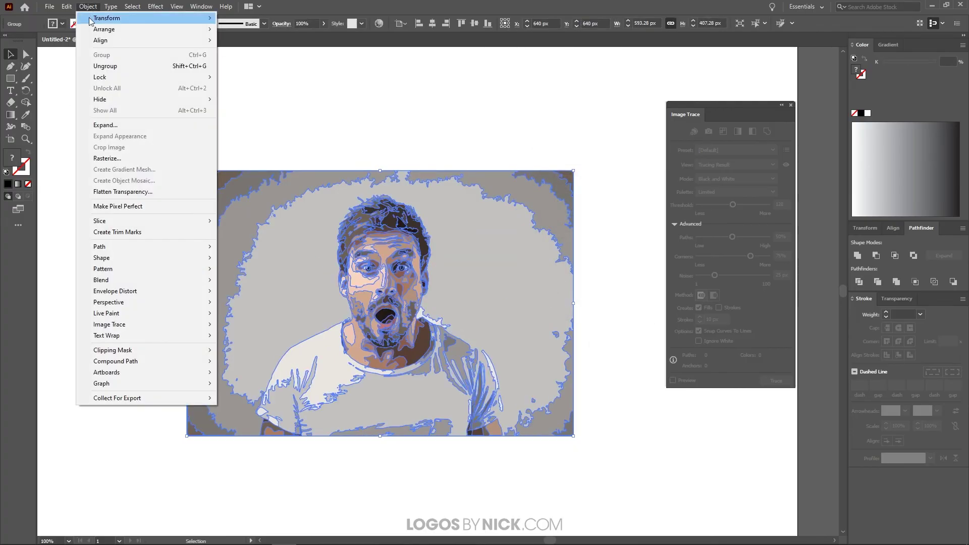
pyautogui.click(105, 66)
pyautogui.click(88, 7)
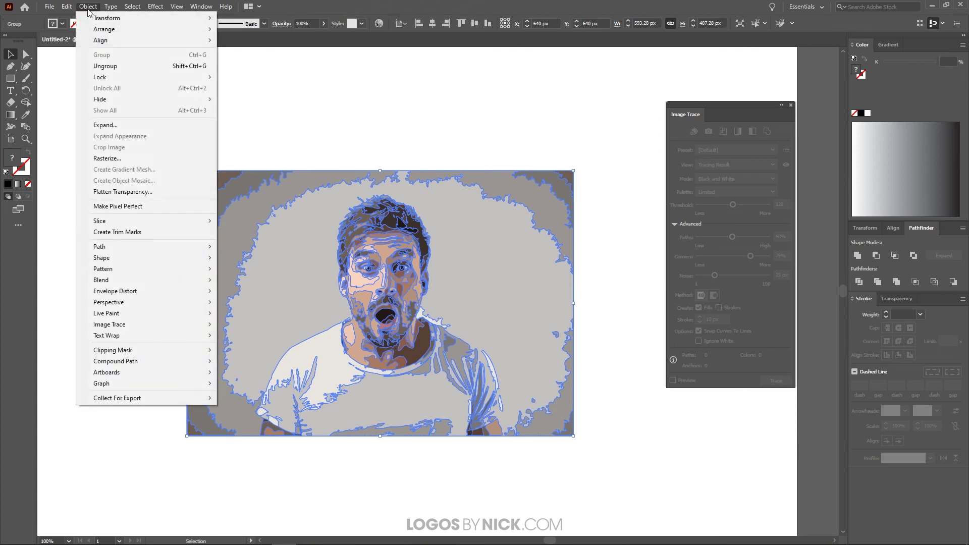
pyautogui.click(105, 66)
pyautogui.click(125, 215)
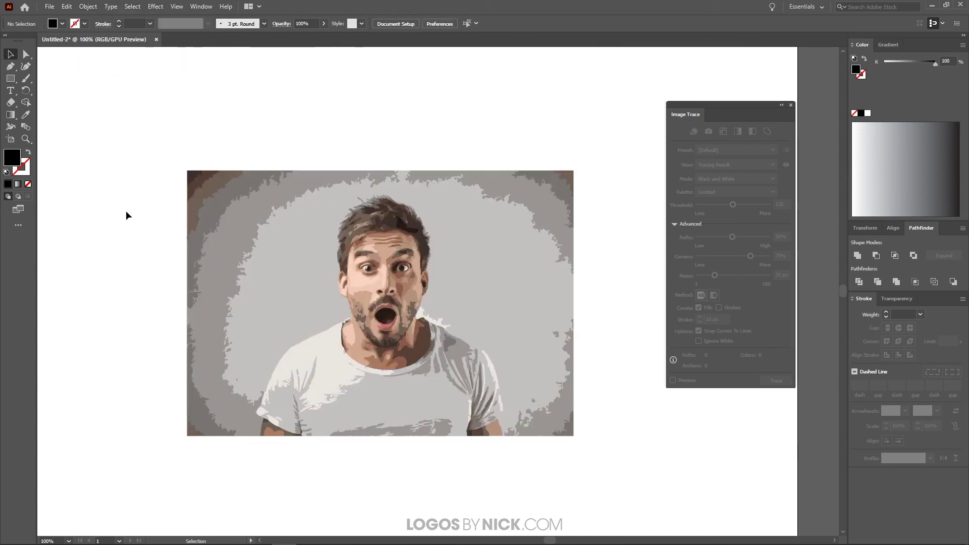
# Step: Delete the light-grey background and the grey fragments at the top-right, right side and top
pyautogui.click(524, 183)
pyautogui.press('Delete')
pyautogui.moveTo(506, 129); pyautogui.dragTo(581, 260)
pyautogui.press('Delete')
pyautogui.moveTo(610, 476); pyautogui.dragTo(571, 257)
pyautogui.press('Delete')
pyautogui.moveTo(421, 155); pyautogui.dragTo(471, 201)
pyautogui.press('Delete')
# Step: Delete the left grey halo, the leftover top fragments and the lower-right fragments
pyautogui.moveTo(130, 144); pyautogui.dragTo(267, 266)
pyautogui.press('Delete')
pyautogui.moveTo(152, 262); pyautogui.dragTo(248, 458)
pyautogui.press('Delete')
pyautogui.moveTo(239, 204); pyautogui.dragTo(299, 169)
pyautogui.moveTo(399, 187); pyautogui.dragTo(402, 185)
pyautogui.press('Delete')
pyautogui.moveTo(582, 474); pyautogui.dragTo(511, 364)
pyautogui.press('Delete')
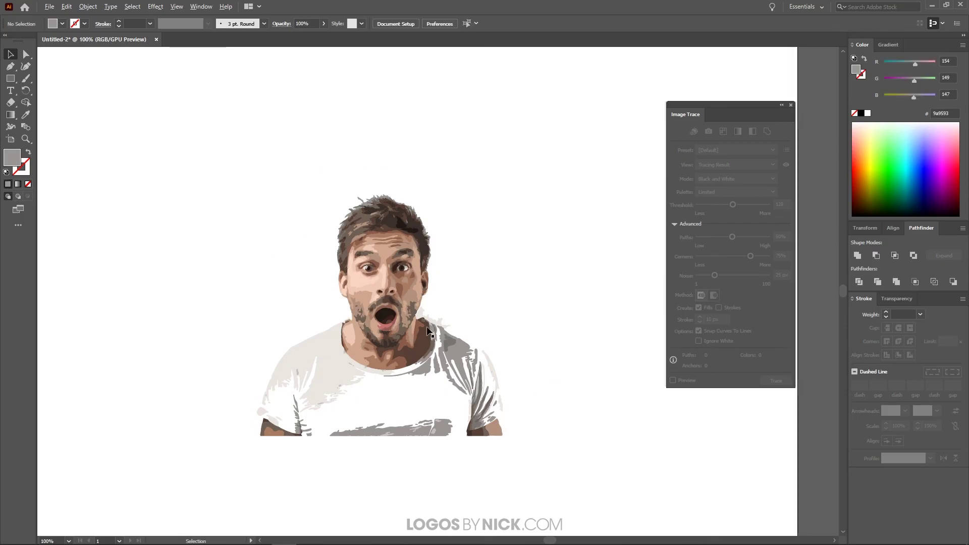
# Step: Zoom in to delete the last stray fragment, then zoom back out
pyautogui.scroll(2, 426, 330)
pyautogui.click(508, 277)
pyautogui.press('Delete')
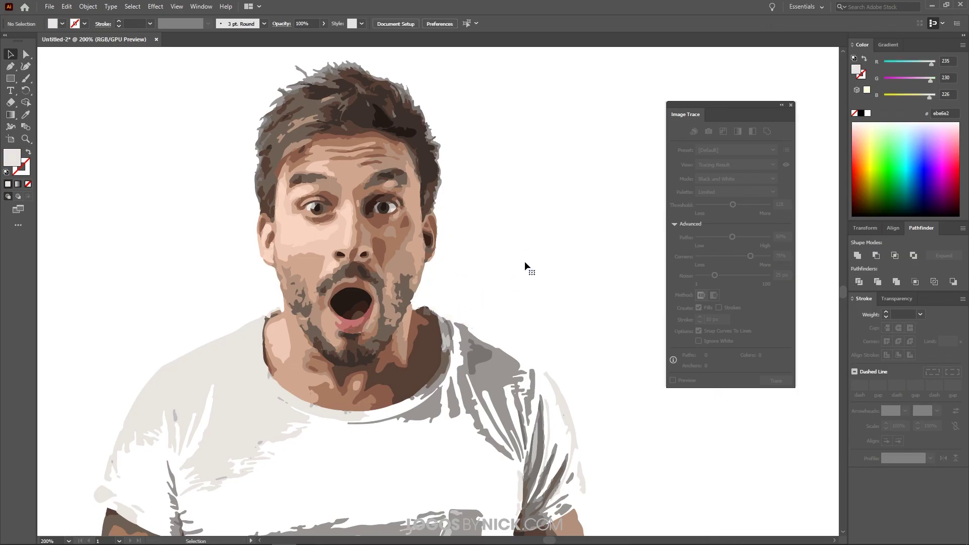
pyautogui.scroll(-3, 301, 252)
pyautogui.scroll(2, 301, 262)
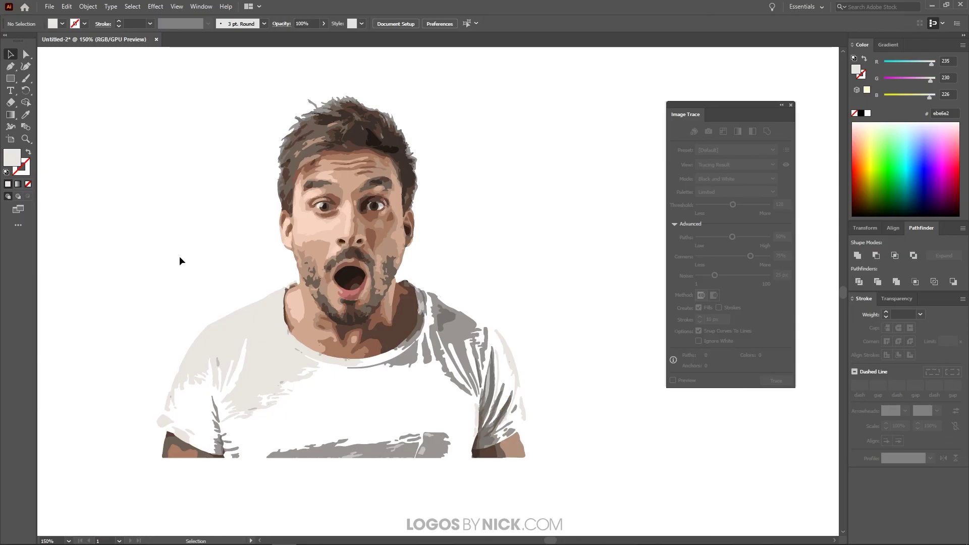
pyautogui.scroll(-1, 401, 291)
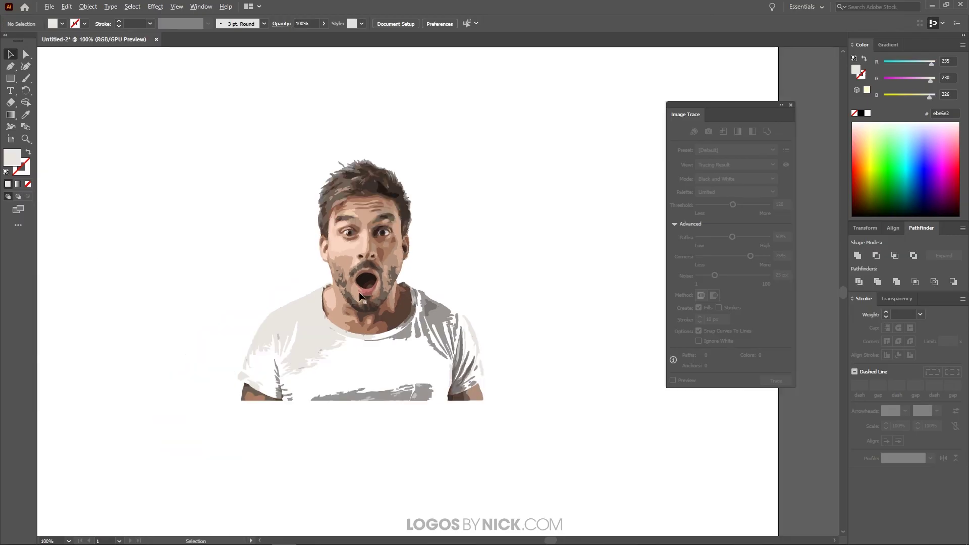